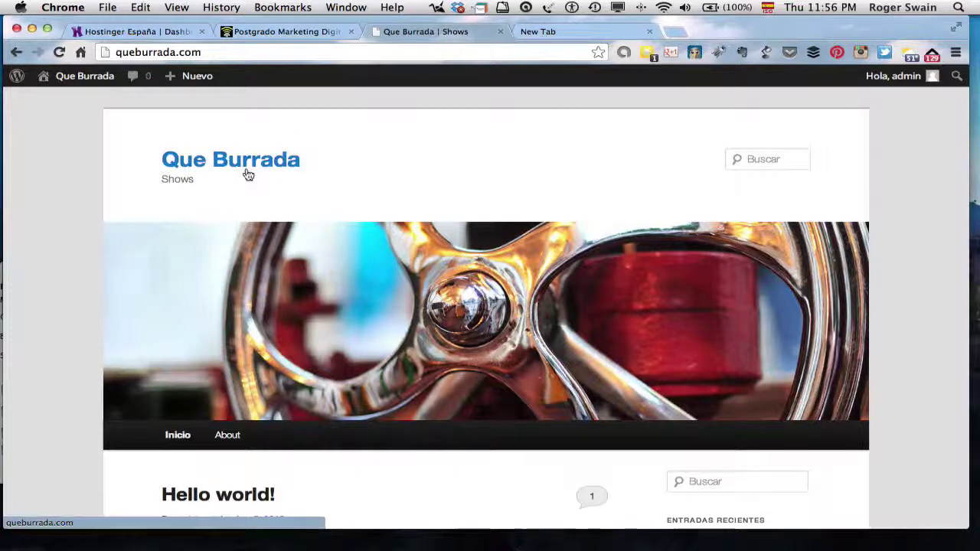
Step: Open the WordPress admin dashboard at queburrada.com/wp-admin in the empty browser tab
{"action": "left_click", "coordinate": [550, 31]}
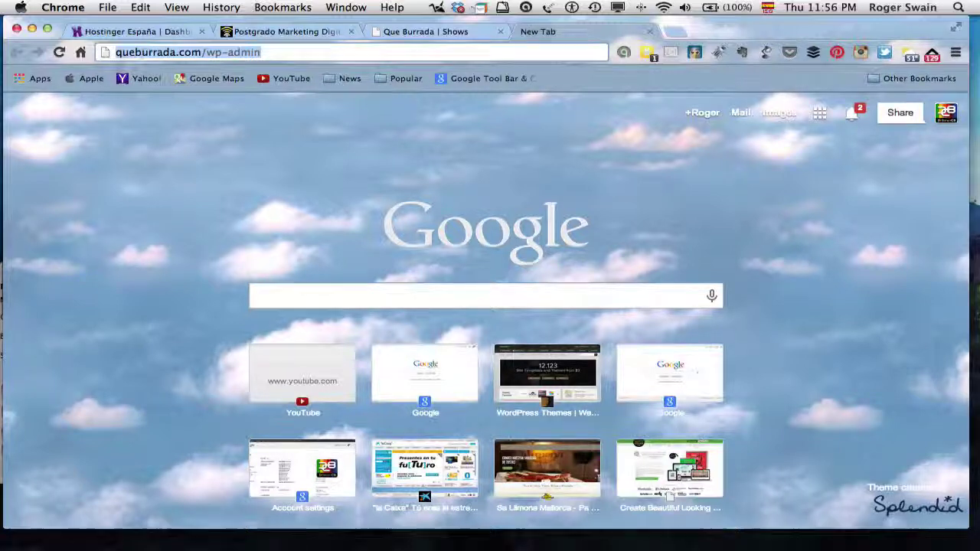
{"action": "left_click", "coordinate": [209, 52]}
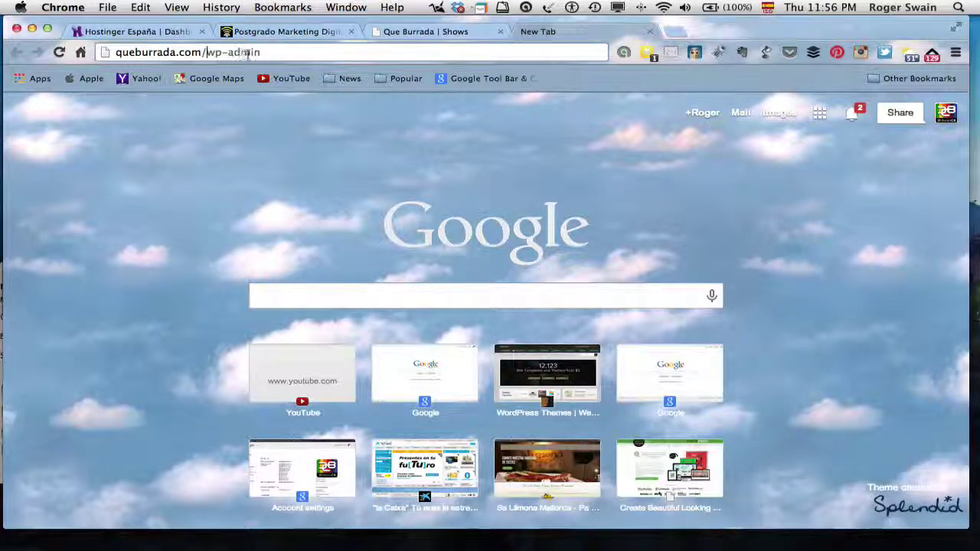
{"action": "key", "text": "Return"}
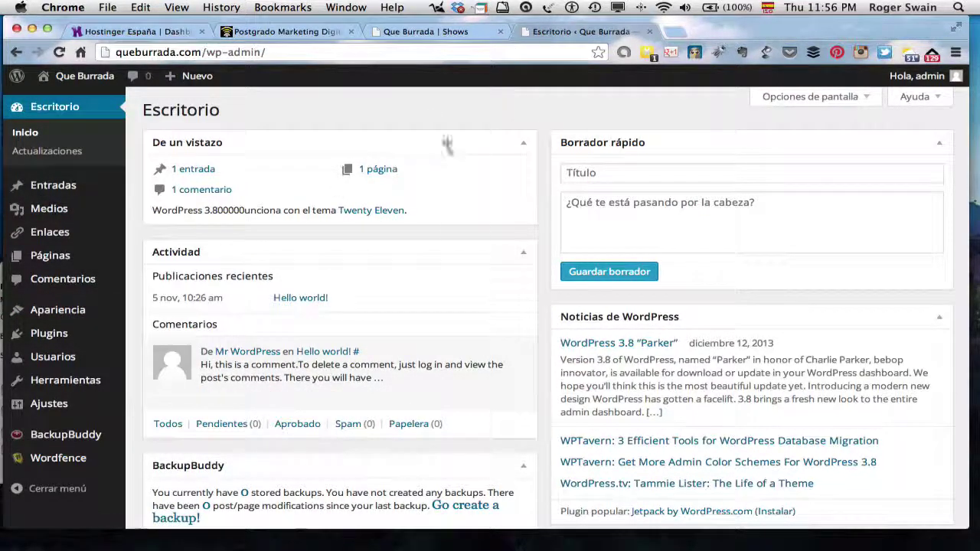
Step: From the tab showing the public Que Burrada site, go to its Escritorio and open the Cabecera settings of Apariencia
{"action": "left_click", "coordinate": [409, 32]}
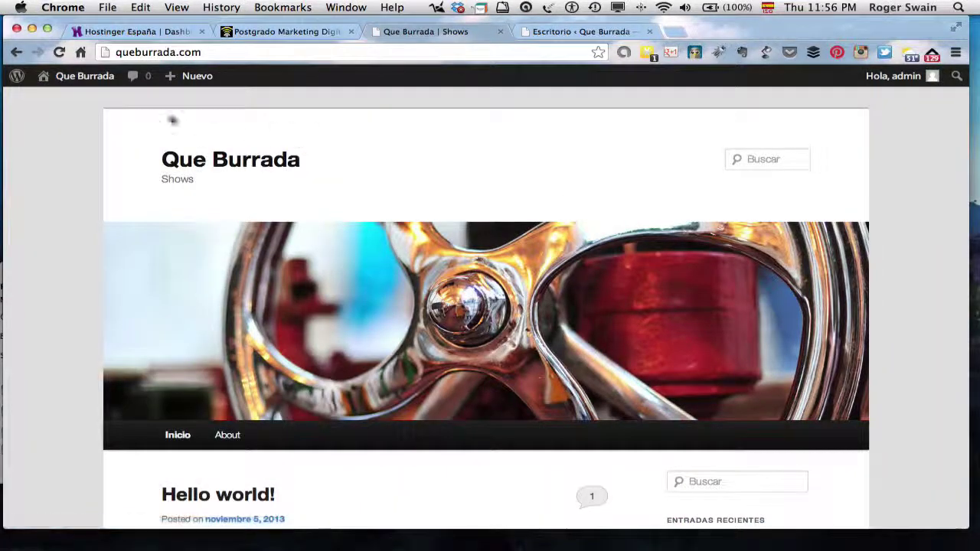
{"action": "mouse_move", "coordinate": [202, 74]}
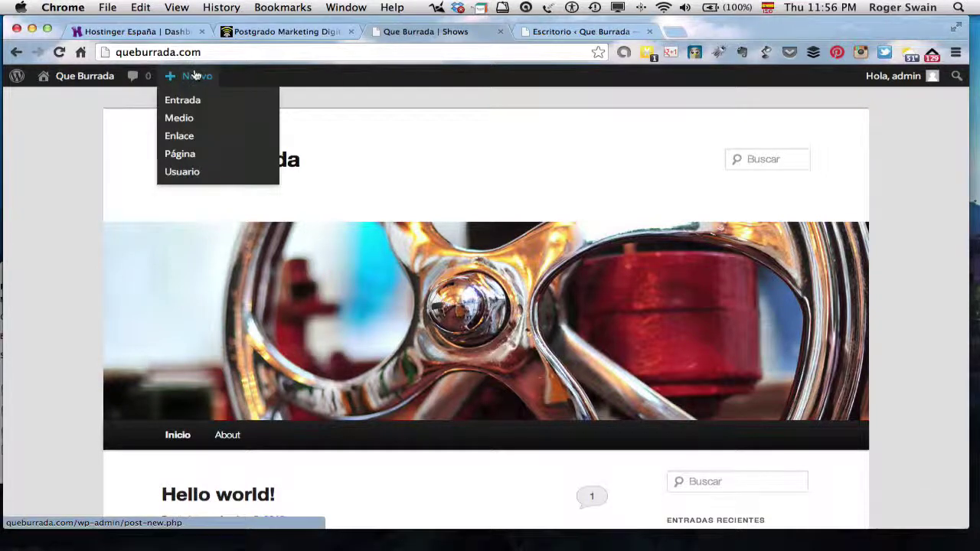
{"action": "mouse_move", "coordinate": [102, 82]}
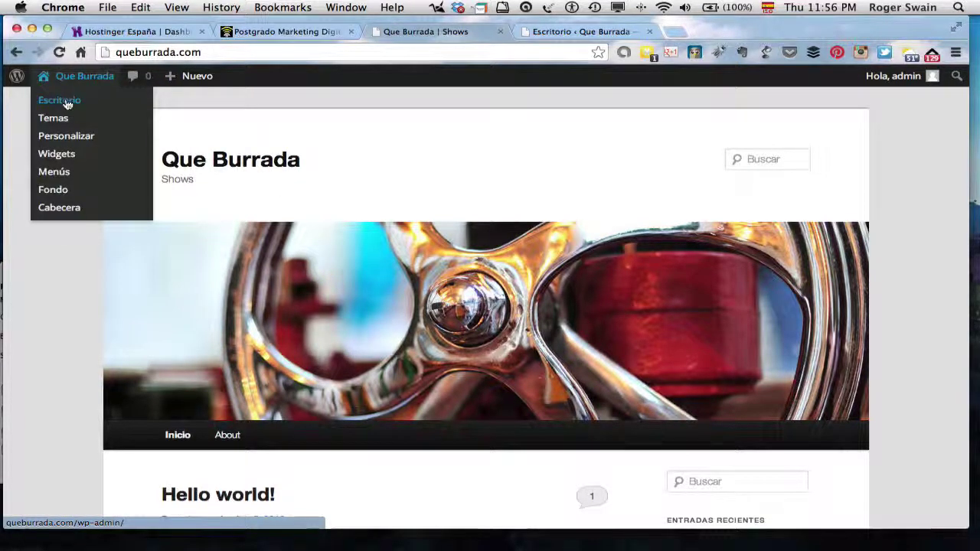
{"action": "left_click", "coordinate": [67, 105]}
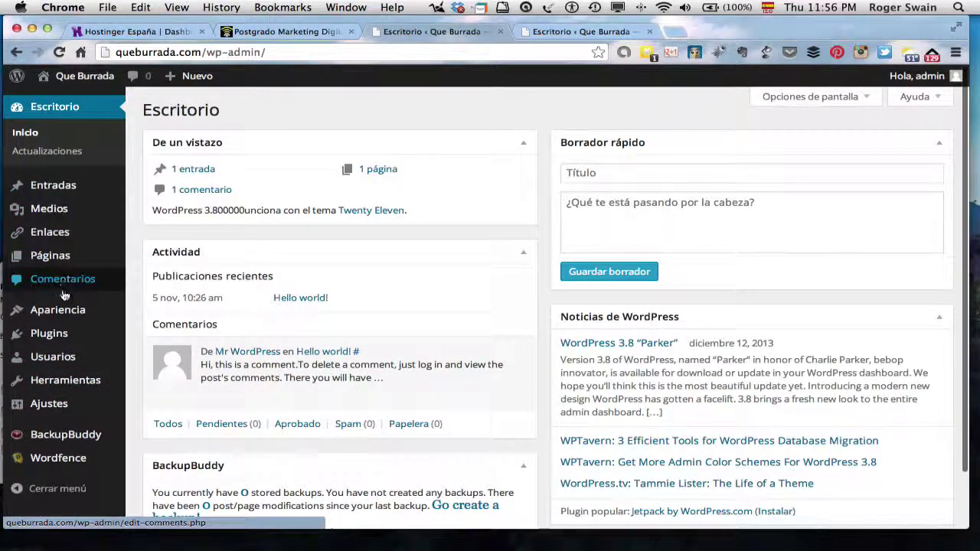
{"action": "mouse_move", "coordinate": [64, 312]}
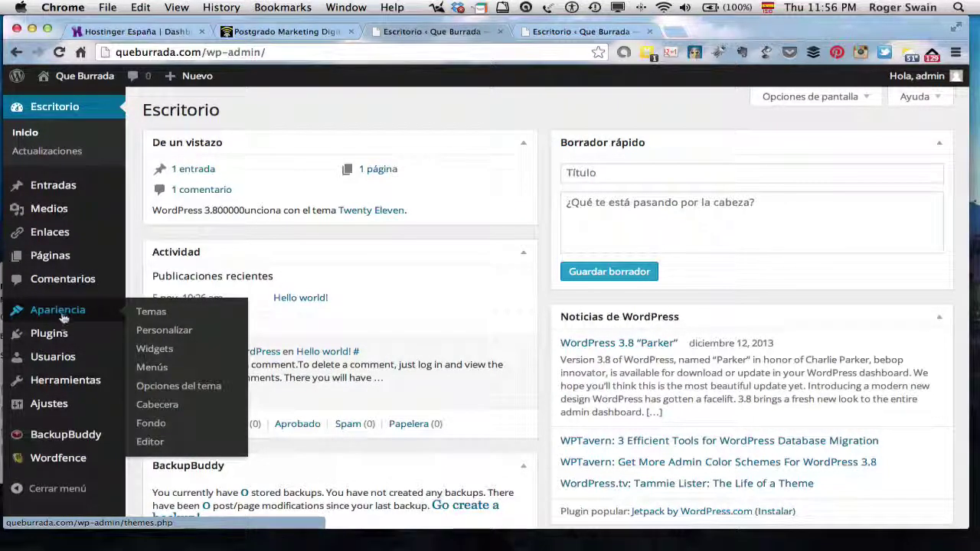
{"action": "left_click", "coordinate": [161, 407]}
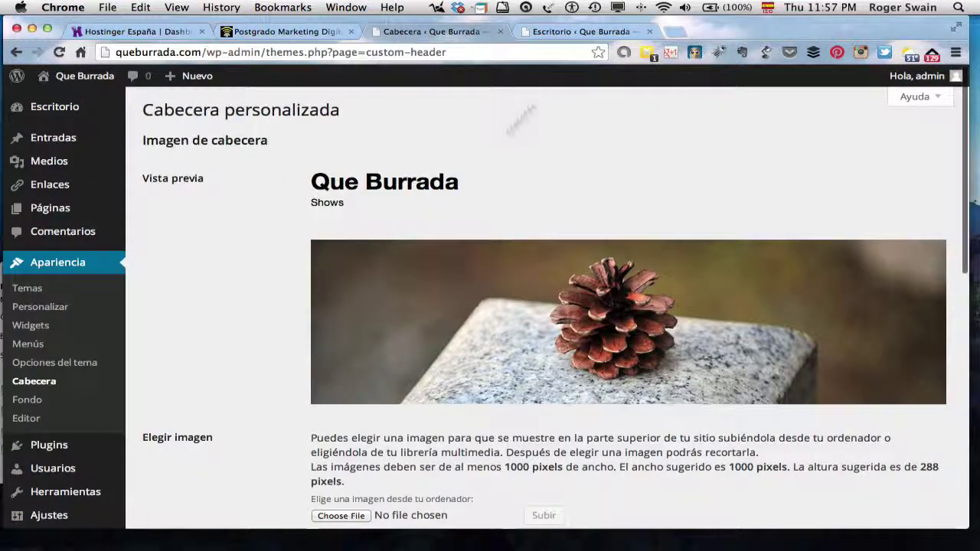
Step: Open the public Que Burrada site in the other tab that shows the Escritorio
{"action": "left_click", "coordinate": [581, 31]}
{"action": "mouse_move", "coordinate": [102, 78]}
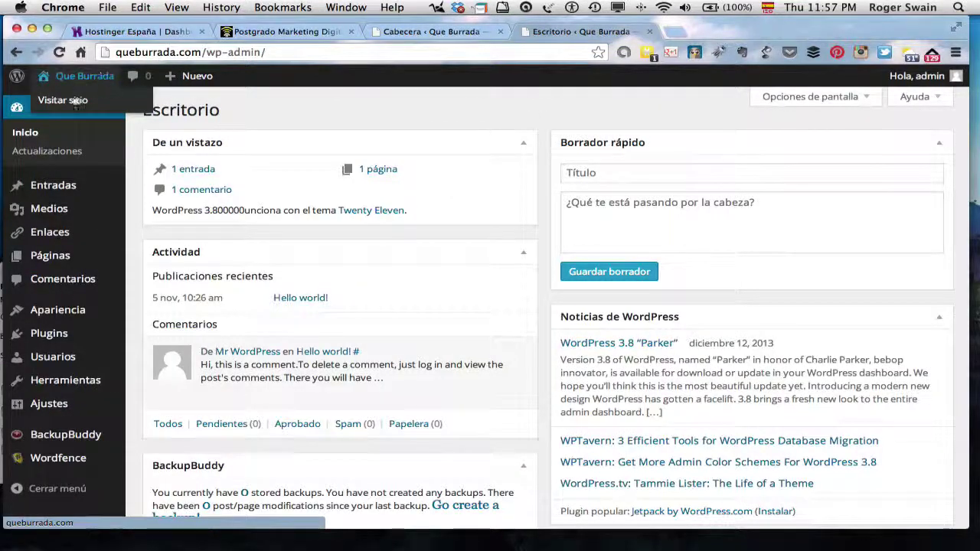
{"action": "left_click", "coordinate": [75, 102]}
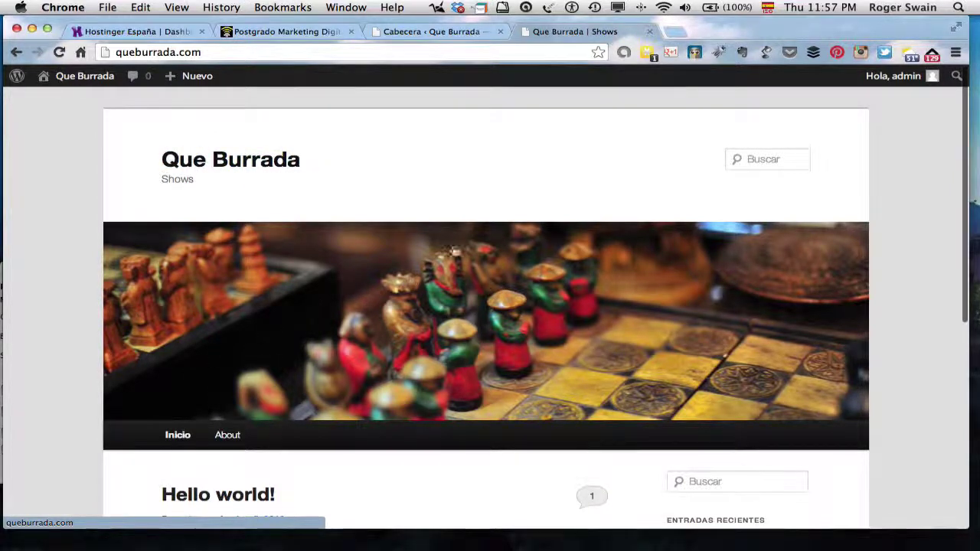
Step: Return to the Cabecera personalizada page and examine its preview, image size requirements, upload options and default header images
{"action": "left_click", "coordinate": [432, 31]}
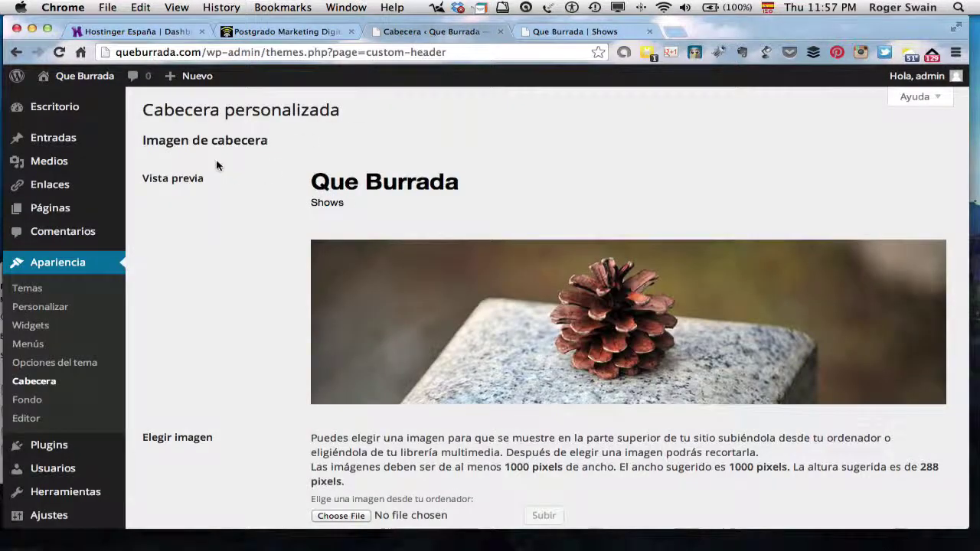
{"action": "scroll", "coordinate": [469, 245], "scroll_direction": "down", "scroll_amount": 3}
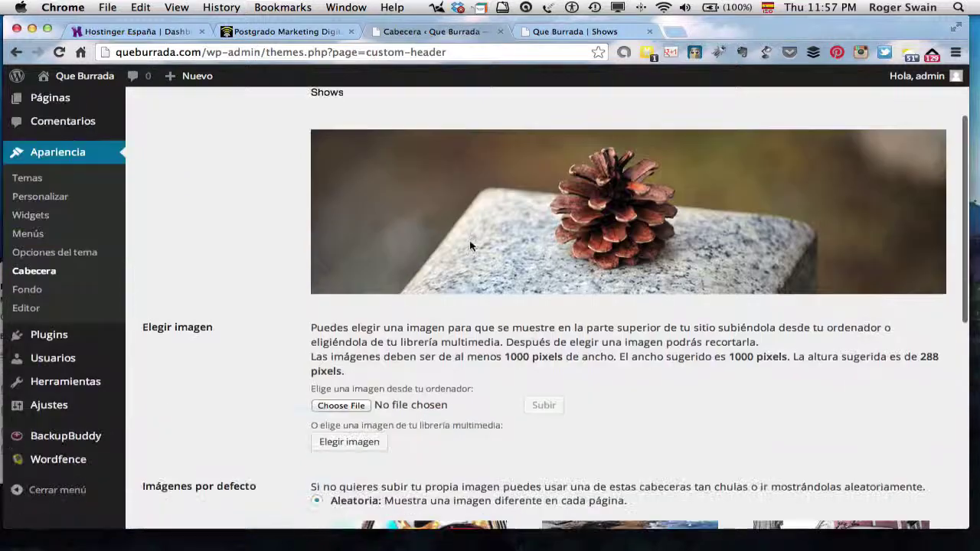
{"action": "scroll", "coordinate": [469, 245], "scroll_direction": "down", "scroll_amount": 6}
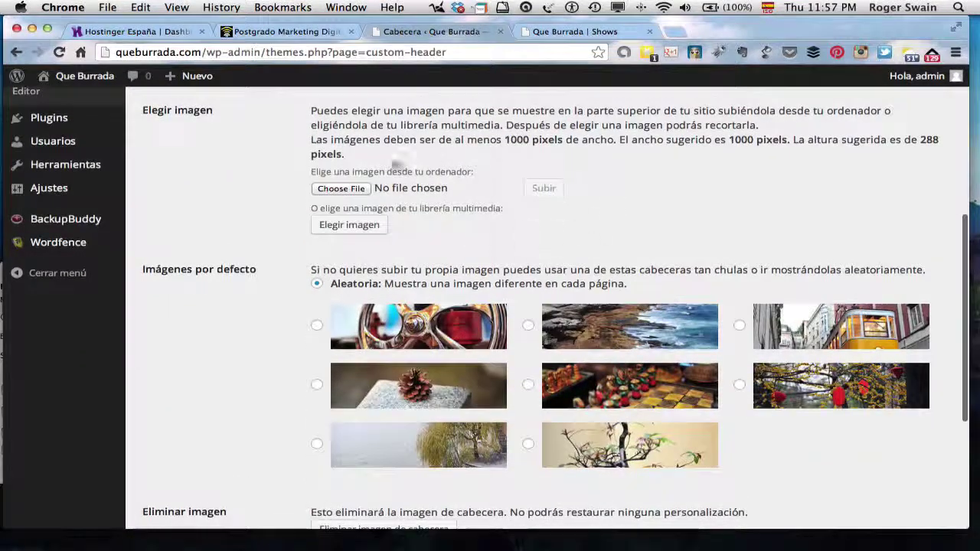
{"action": "scroll", "coordinate": [256, 394], "scroll_direction": "down", "scroll_amount": 1}
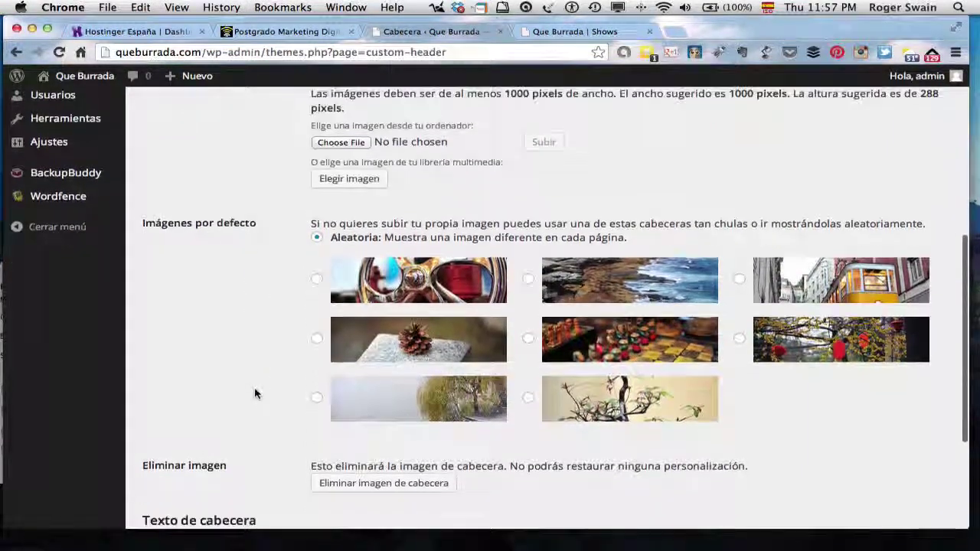
{"action": "scroll", "coordinate": [256, 394], "scroll_direction": "up", "scroll_amount": 5}
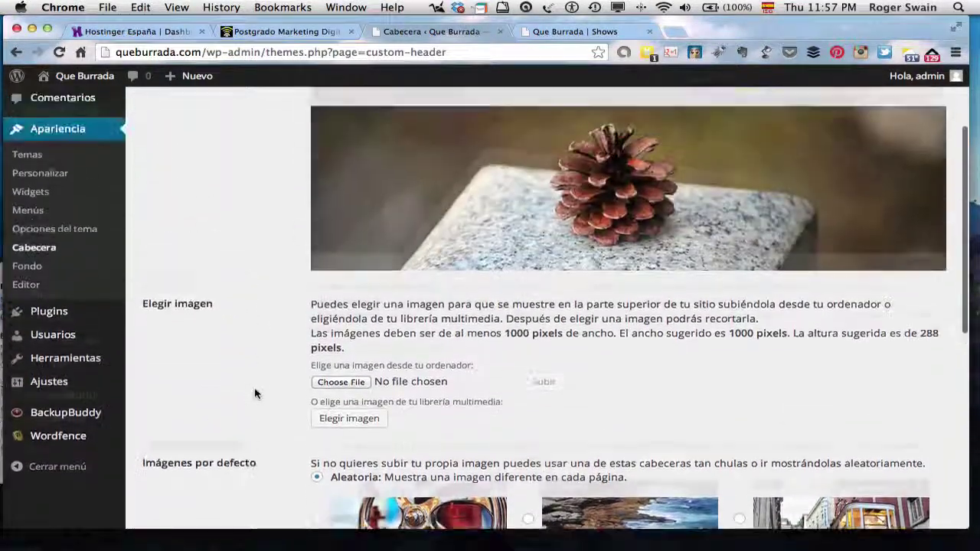
{"action": "scroll", "coordinate": [256, 393], "scroll_direction": "up", "scroll_amount": 1}
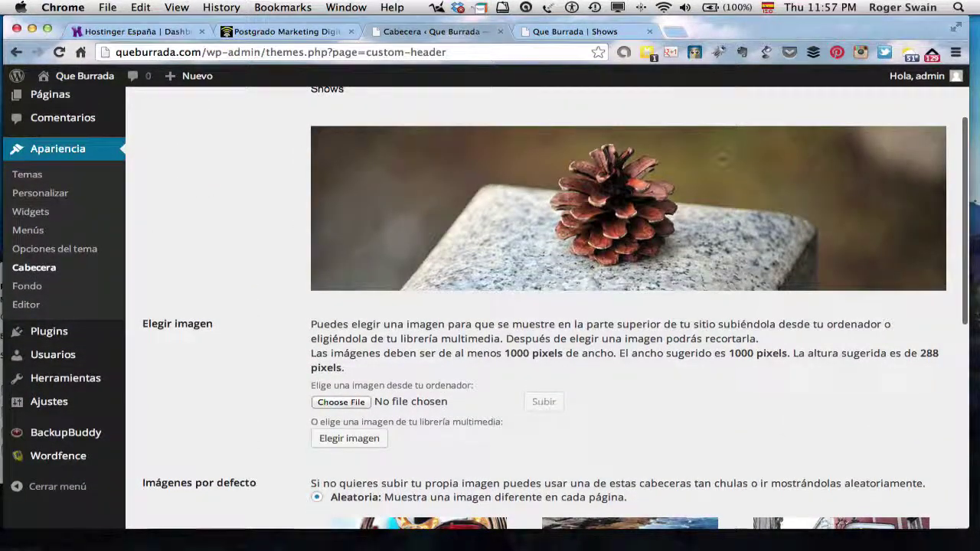
{"action": "scroll", "coordinate": [617, 376], "scroll_direction": "down", "scroll_amount": 4}
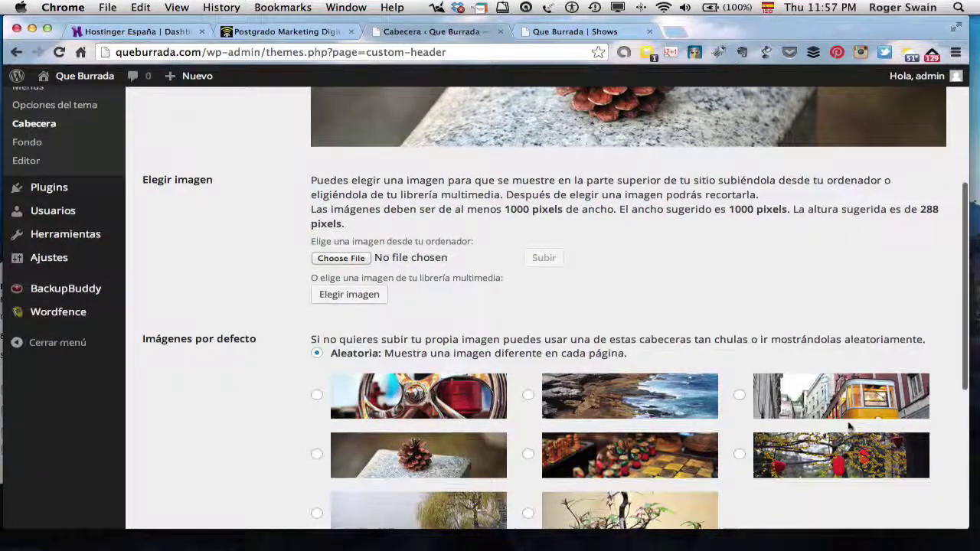
{"action": "scroll", "coordinate": [848, 426], "scroll_direction": "down", "scroll_amount": 1}
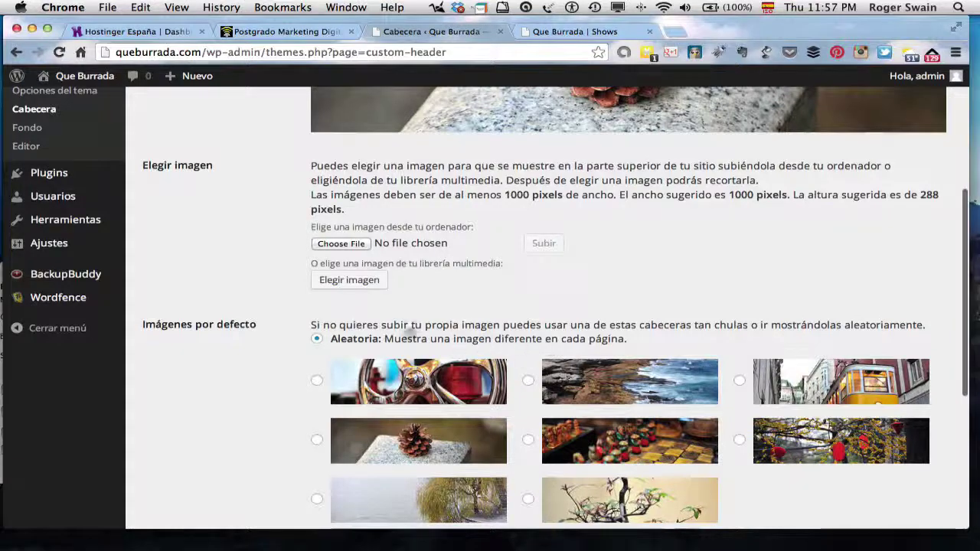
{"action": "scroll", "coordinate": [490, 345], "scroll_direction": "down", "scroll_amount": 1}
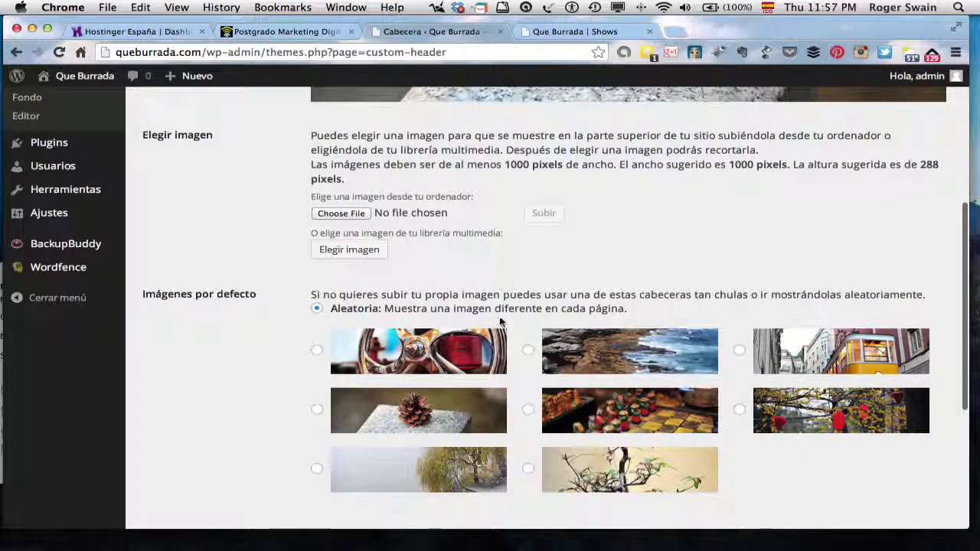
{"action": "scroll", "coordinate": [676, 287], "scroll_direction": "up", "scroll_amount": 1}
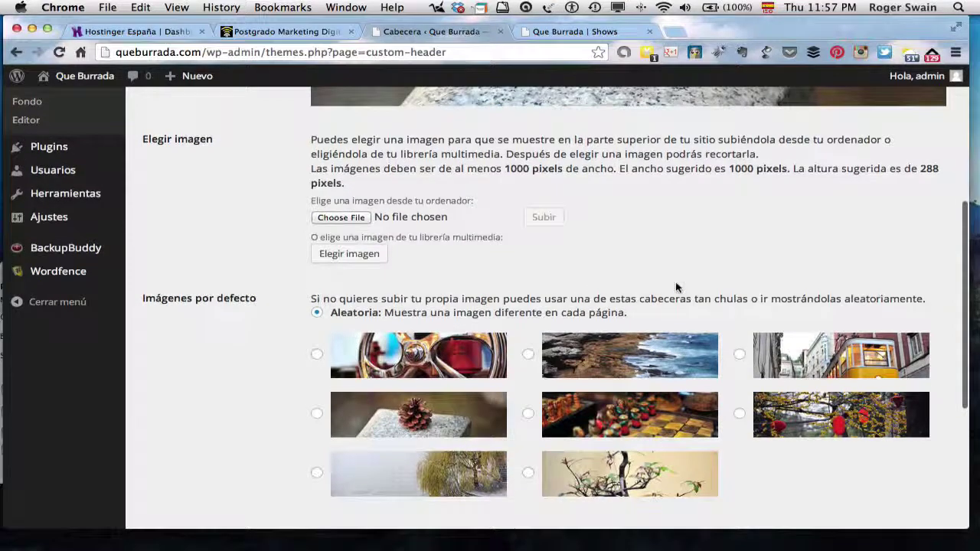
{"action": "scroll", "coordinate": [676, 287], "scroll_direction": "up", "scroll_amount": 3}
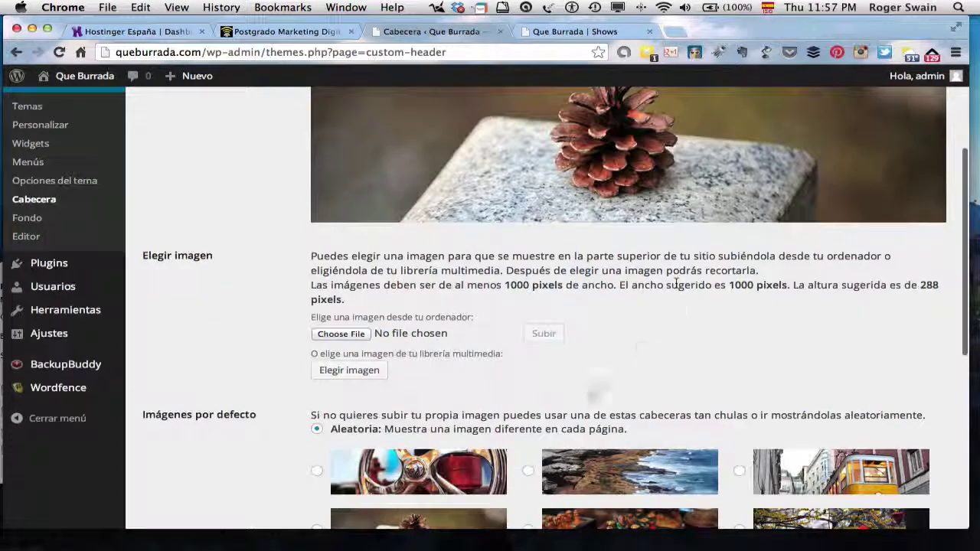
{"action": "scroll", "coordinate": [781, 372], "scroll_direction": "up", "scroll_amount": 2}
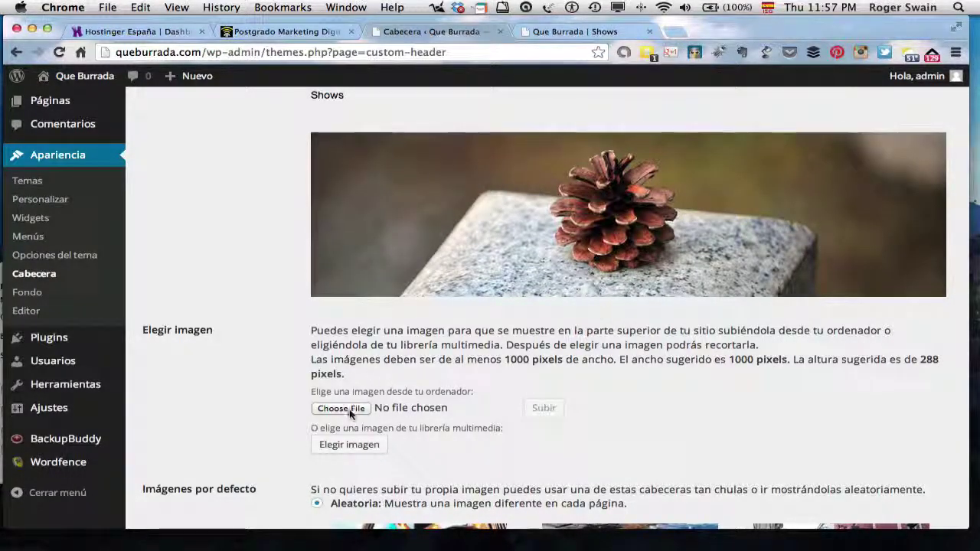
Step: Choose Cabecera-1-PostGr…ión-Digital-UIB.jpg from the UIB Images folder on the Desktop as the header image file
{"action": "left_click", "coordinate": [342, 408]}
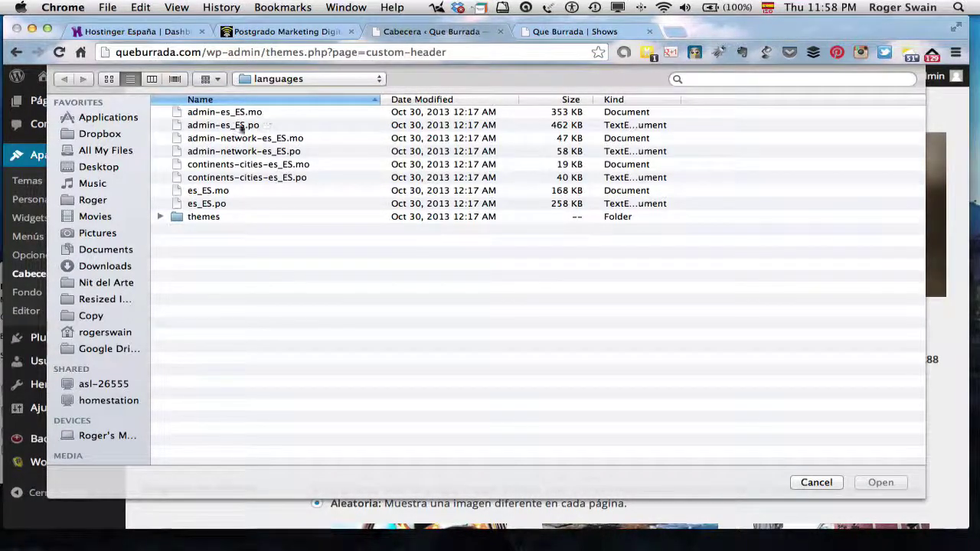
{"action": "left_click", "coordinate": [98, 168]}
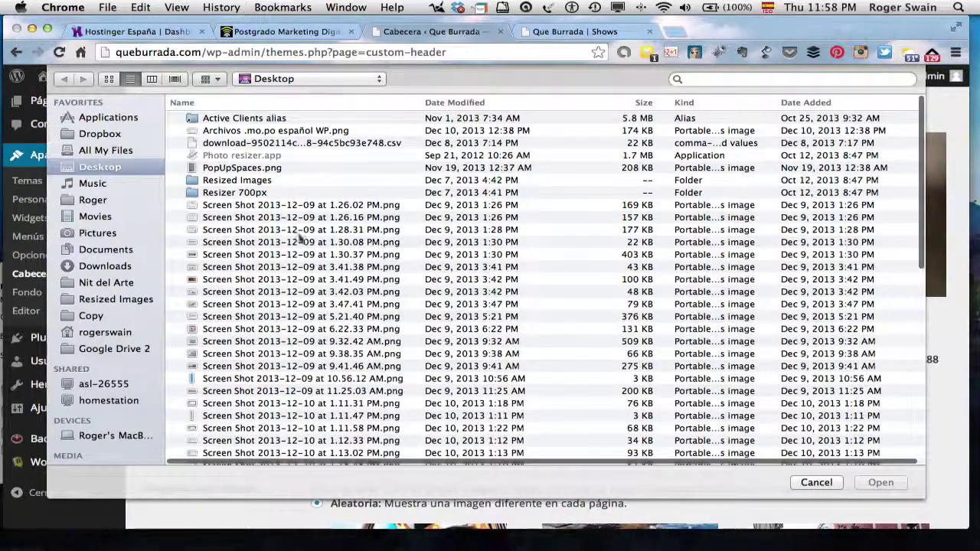
{"action": "left_click", "coordinate": [306, 267]}
{"action": "scroll", "coordinate": [306, 264], "scroll_direction": "down", "scroll_amount": 1}
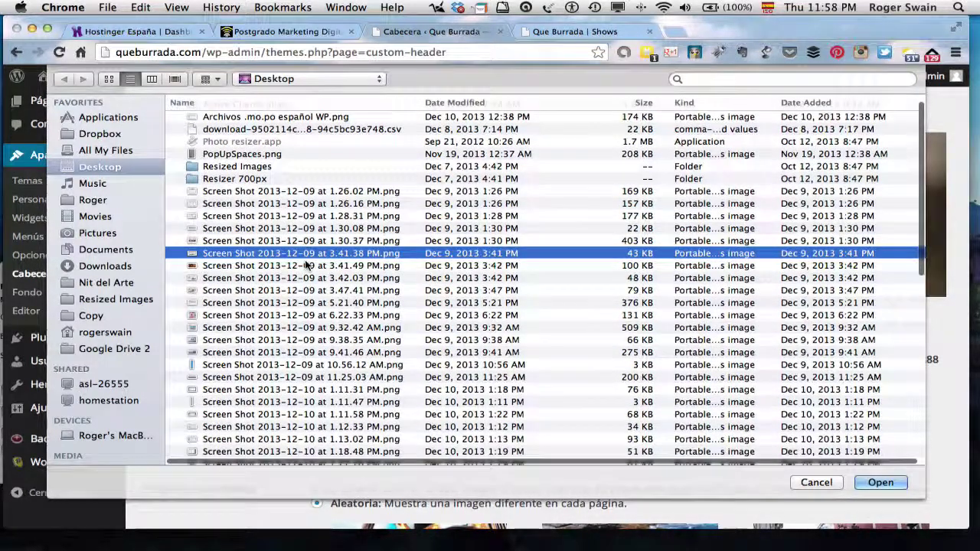
{"action": "scroll", "coordinate": [305, 264], "scroll_direction": "up", "scroll_amount": 1}
{"action": "scroll", "coordinate": [305, 264], "scroll_direction": "down", "scroll_amount": 6}
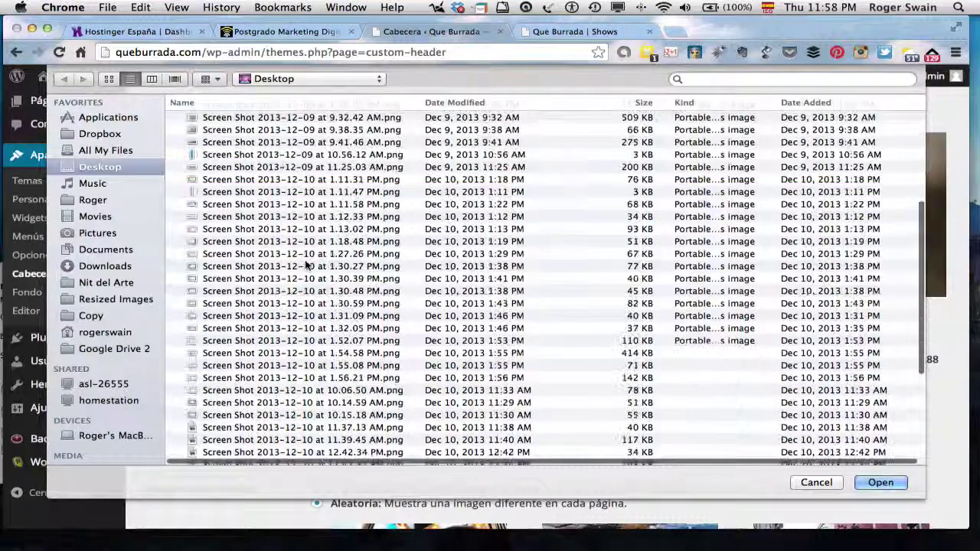
{"action": "scroll", "coordinate": [306, 264], "scroll_direction": "down", "scroll_amount": 5}
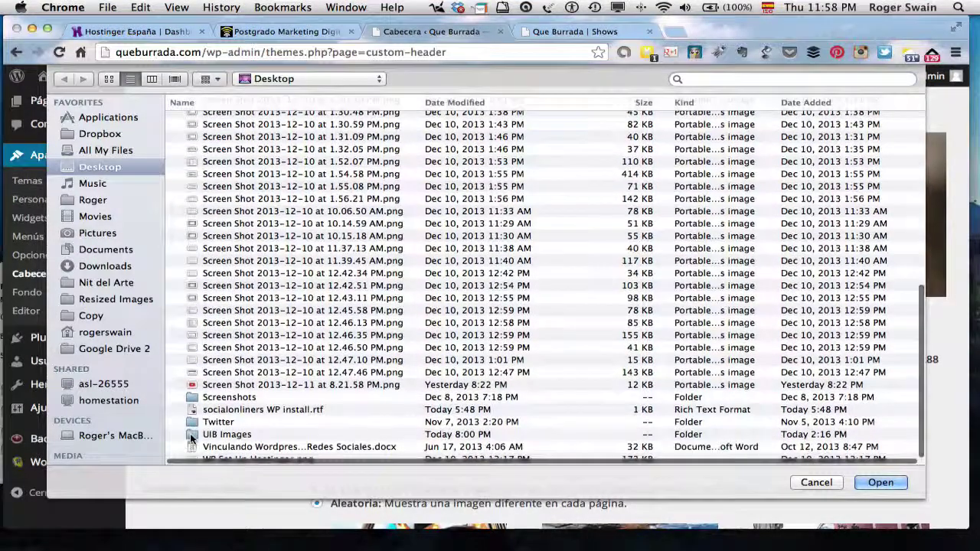
{"action": "double_click", "coordinate": [192, 437]}
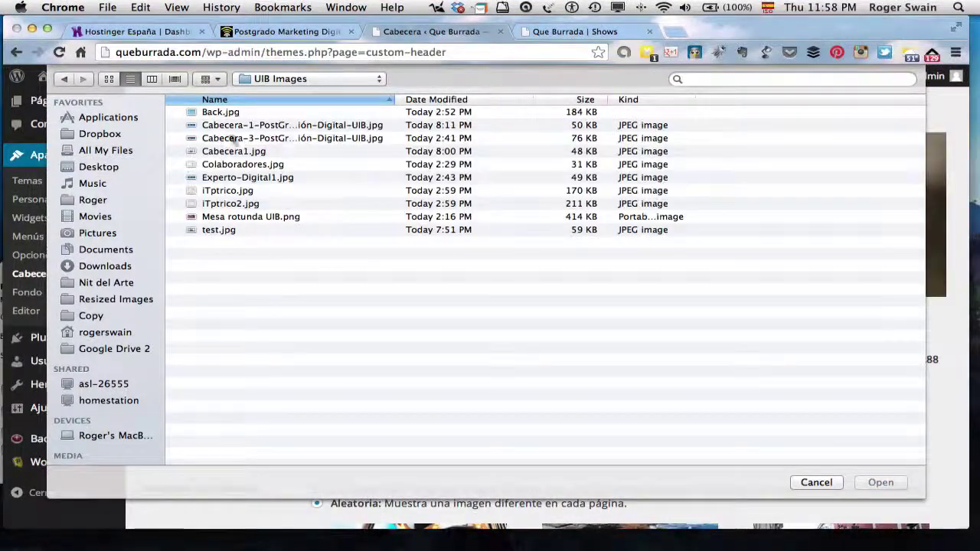
{"action": "left_click", "coordinate": [257, 126]}
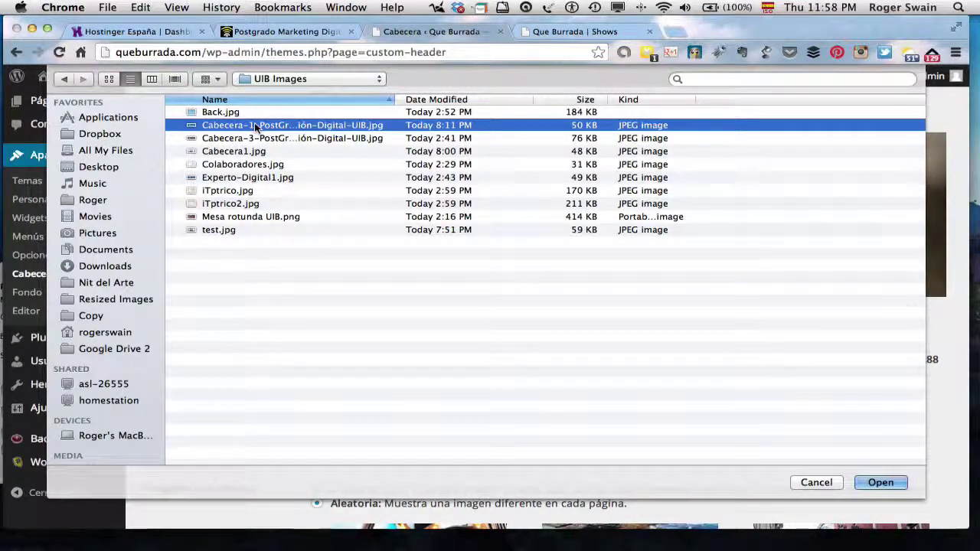
{"action": "double_click", "coordinate": [254, 124]}
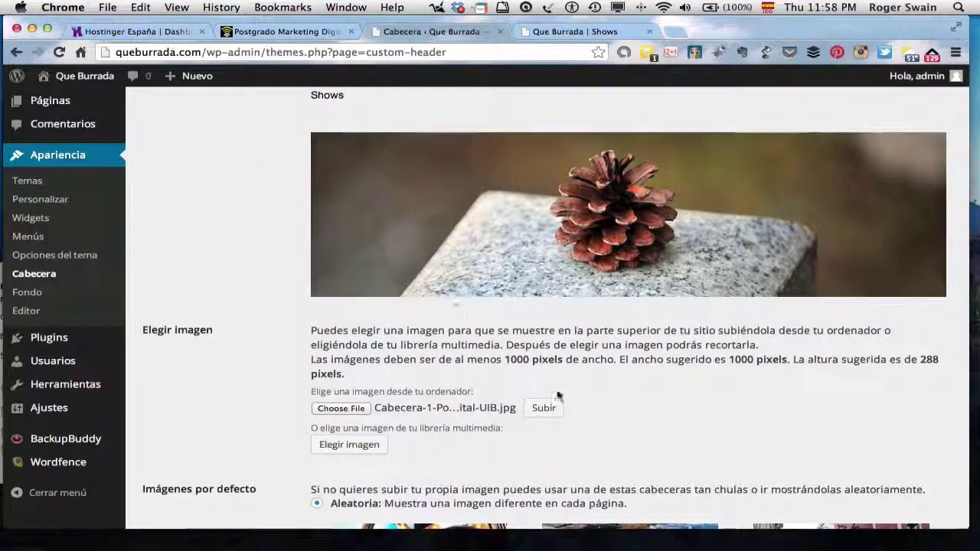
Step: Upload the chosen header image and review the proposed crop area
{"action": "scroll", "coordinate": [640, 430], "scroll_direction": "down", "scroll_amount": 3}
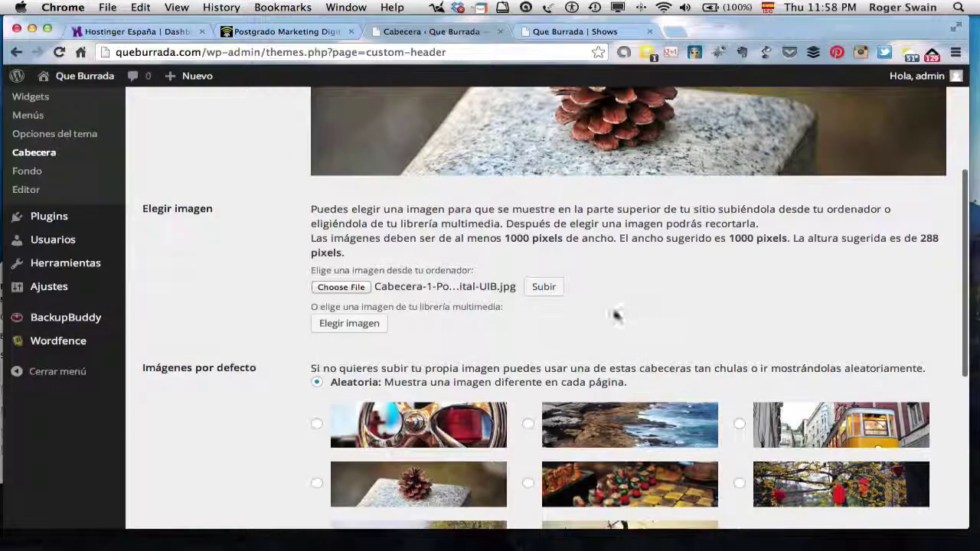
{"action": "left_click", "coordinate": [545, 289]}
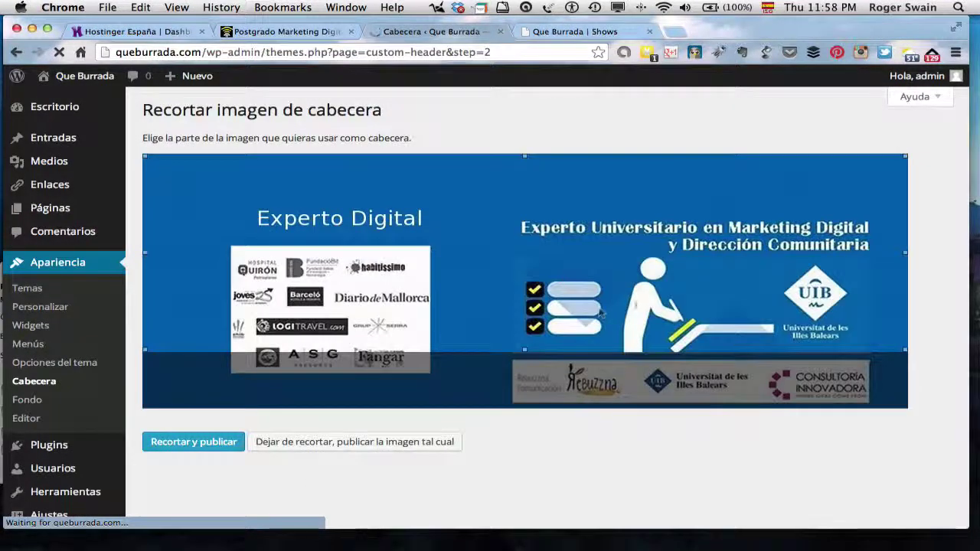
{"action": "scroll", "coordinate": [652, 482], "scroll_direction": "down", "scroll_amount": 2}
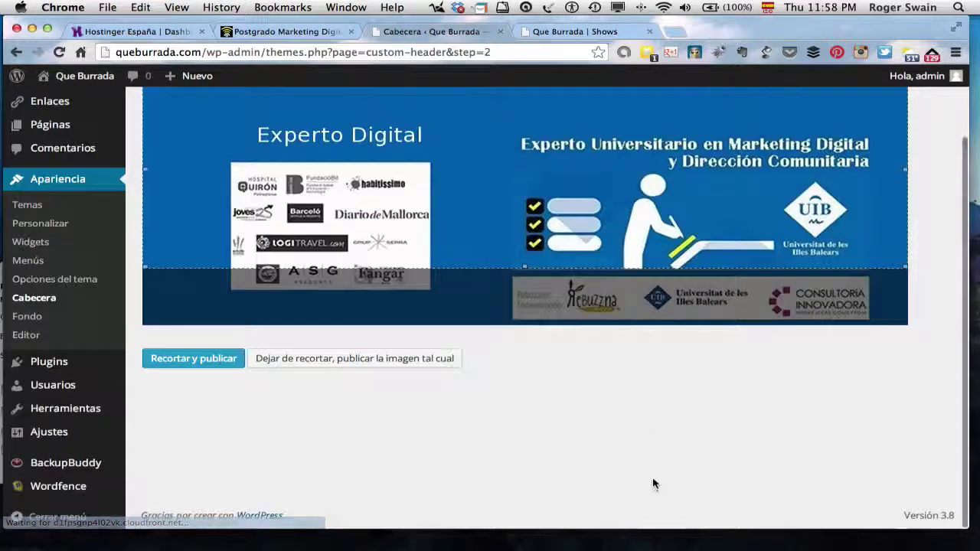
{"action": "scroll", "coordinate": [651, 431], "scroll_direction": "up", "scroll_amount": 1}
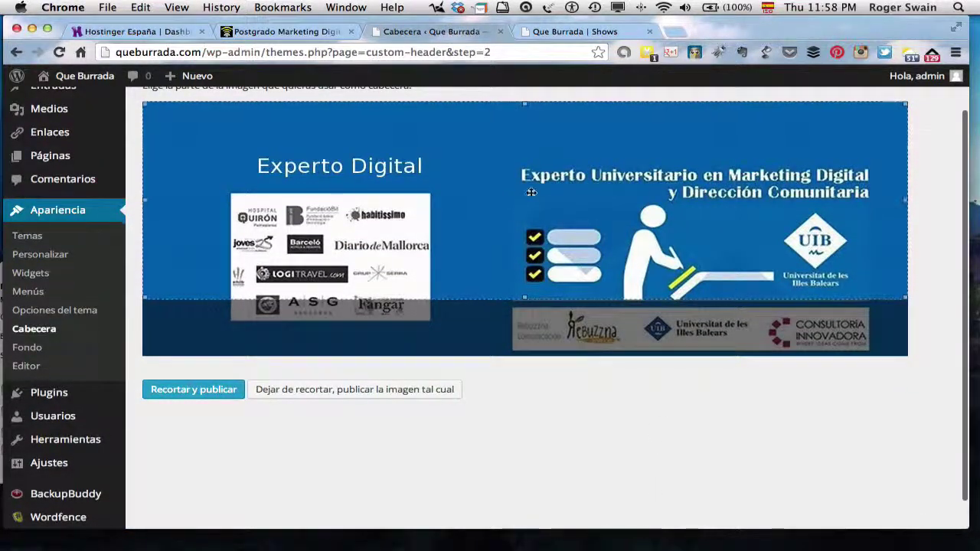
Step: Move the crop area down to include the lower row of logos, then crop and publish the header image
{"action": "mouse_move", "coordinate": [532, 188]}
{"action": "left_mouse_down"}
{"action": "mouse_move", "coordinate": [527, 247]}
{"action": "mouse_move", "coordinate": [523, 189]}
{"action": "left_mouse_up"}
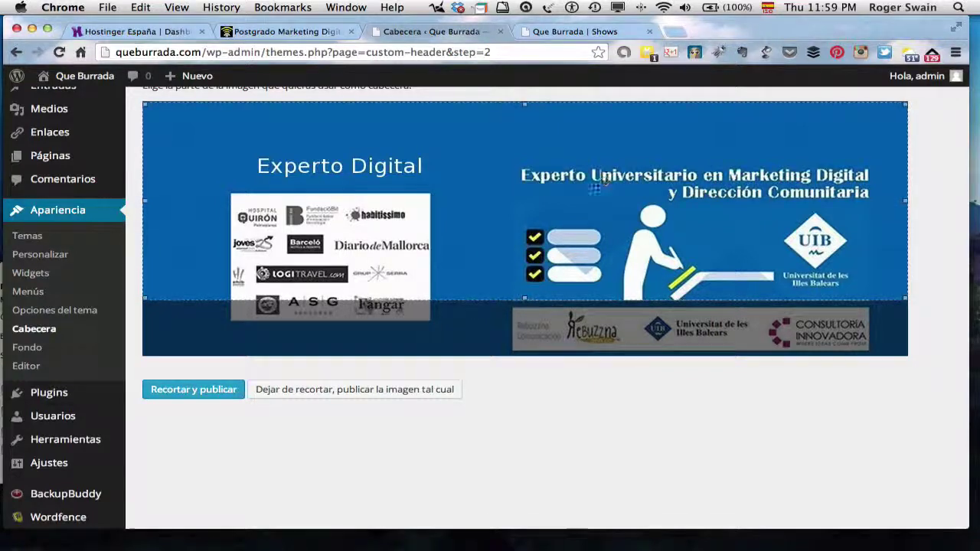
{"action": "left_click_drag", "start_coordinate": [541, 227], "coordinate": [478, 280]}
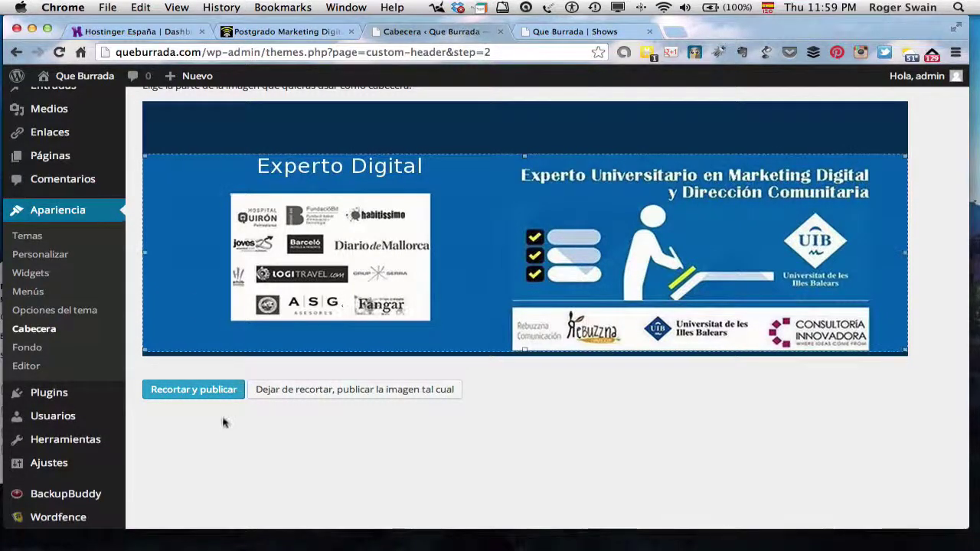
{"action": "left_click", "coordinate": [213, 388]}
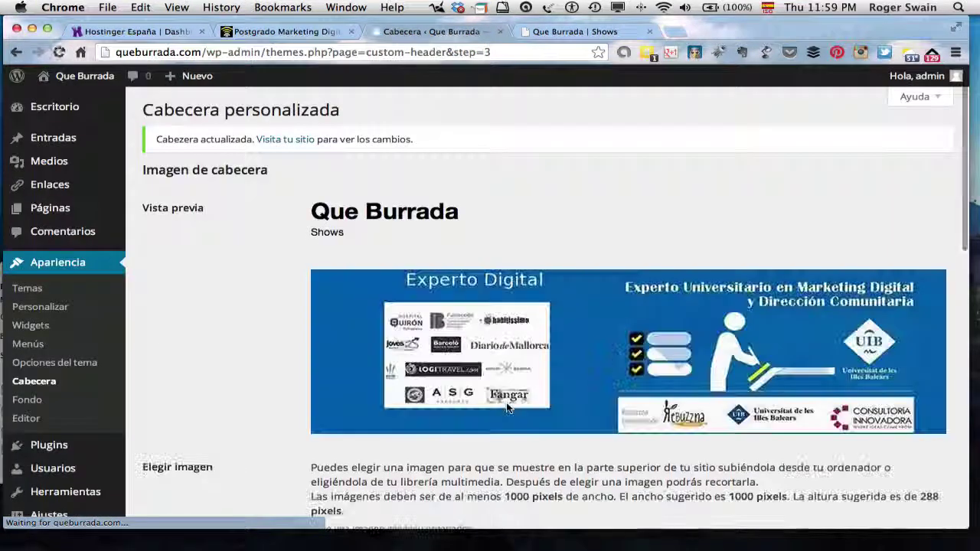
Step: Upload Cabecera-3-PostGr…ión-Digital-UIB.jpg as another header image and publish it with the crop area moved down over the full logo block
{"action": "scroll", "coordinate": [471, 399], "scroll_direction": "down", "scroll_amount": 2}
{"action": "scroll", "coordinate": [472, 399], "scroll_direction": "down", "scroll_amount": 4}
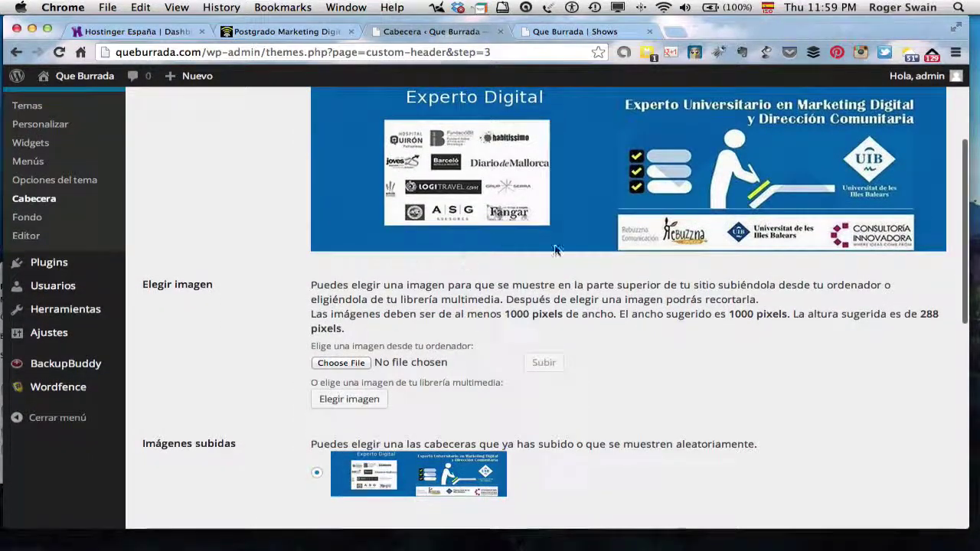
{"action": "scroll", "coordinate": [618, 162], "scroll_direction": "up", "scroll_amount": 2}
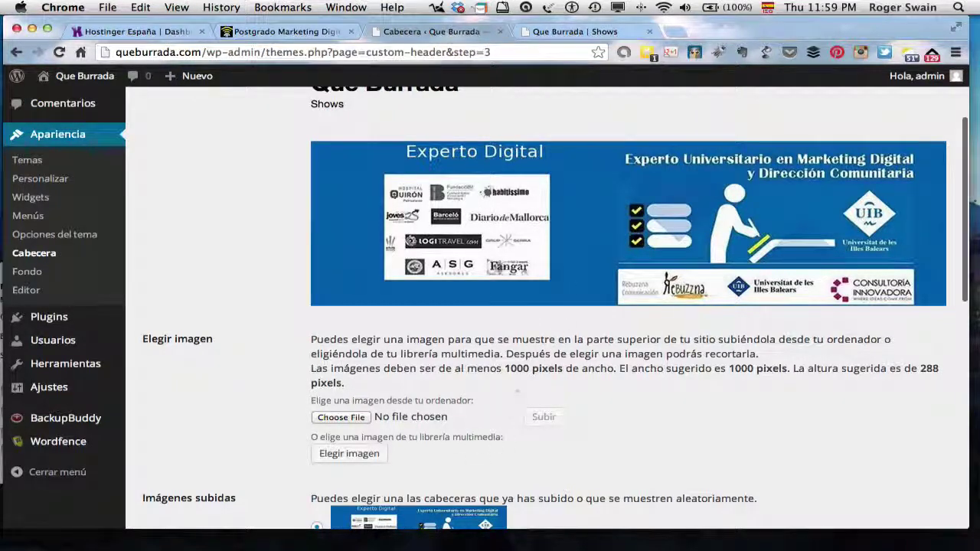
{"action": "left_click", "coordinate": [344, 417]}
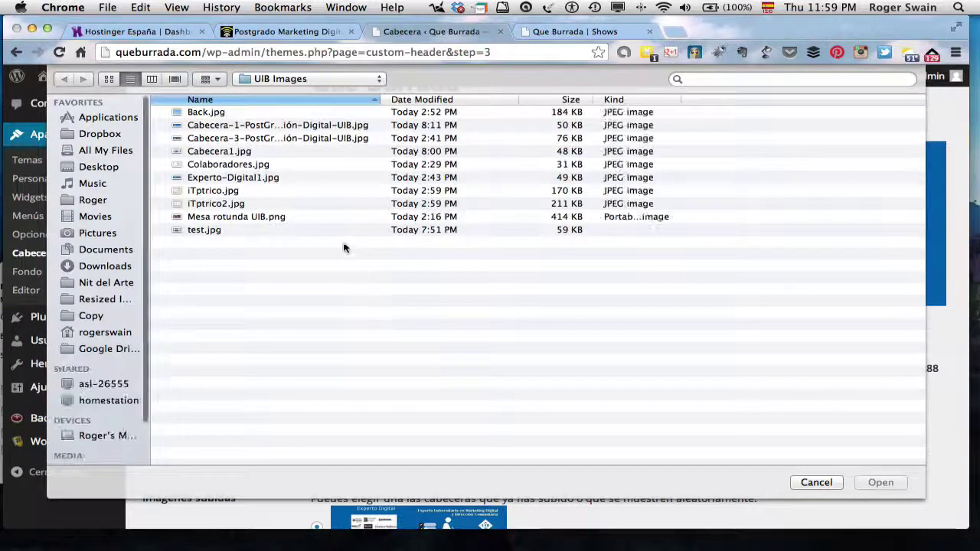
{"action": "double_click", "coordinate": [221, 138]}
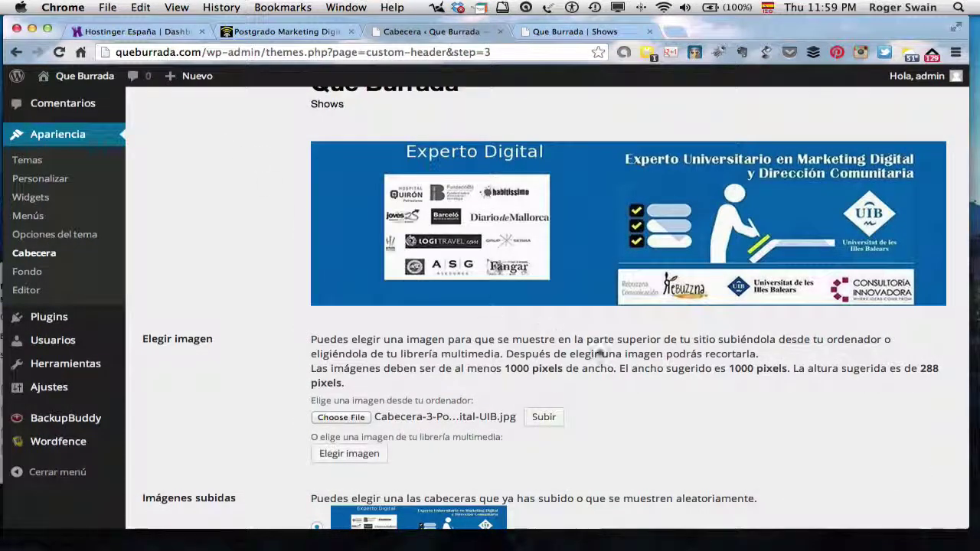
{"action": "left_click", "coordinate": [544, 419]}
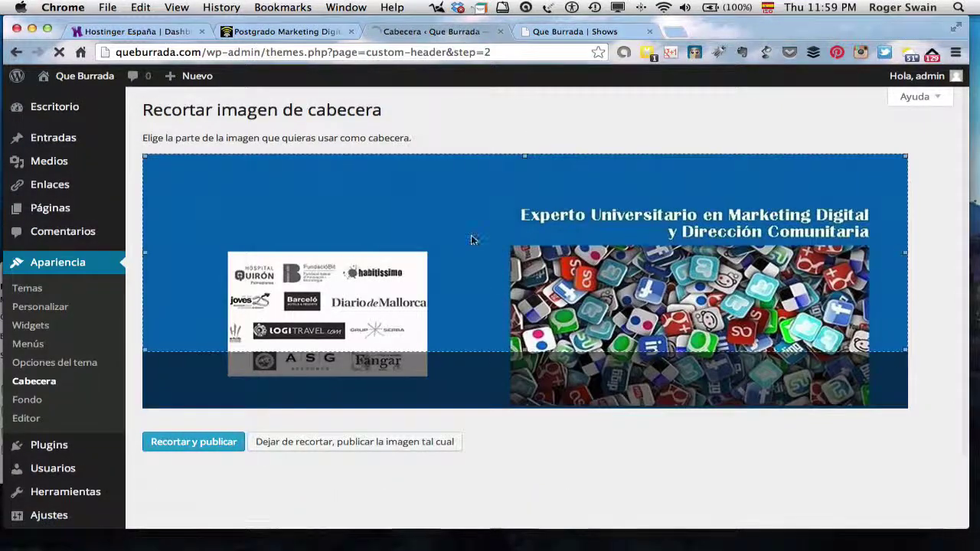
{"action": "left_click_drag", "start_coordinate": [471, 253], "coordinate": [464, 286]}
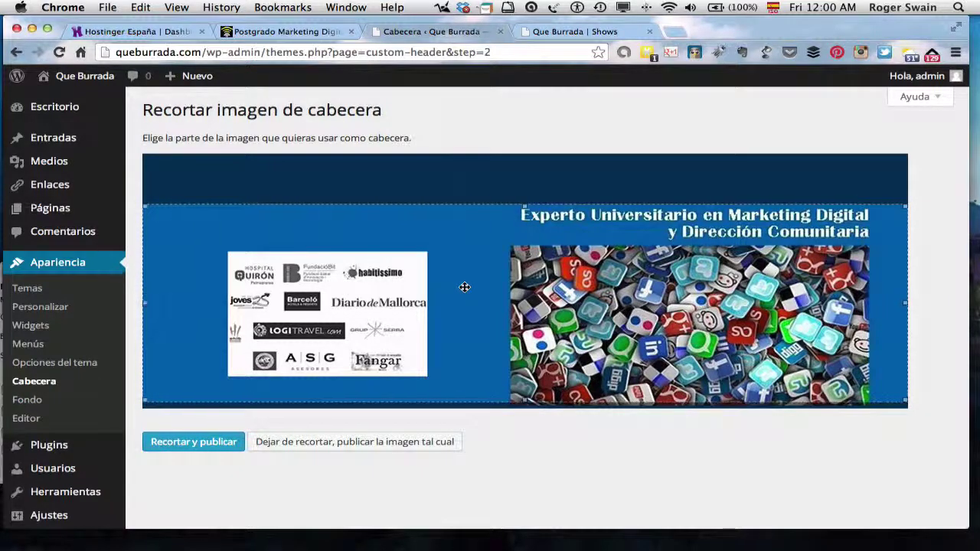
{"action": "left_click", "coordinate": [196, 443]}
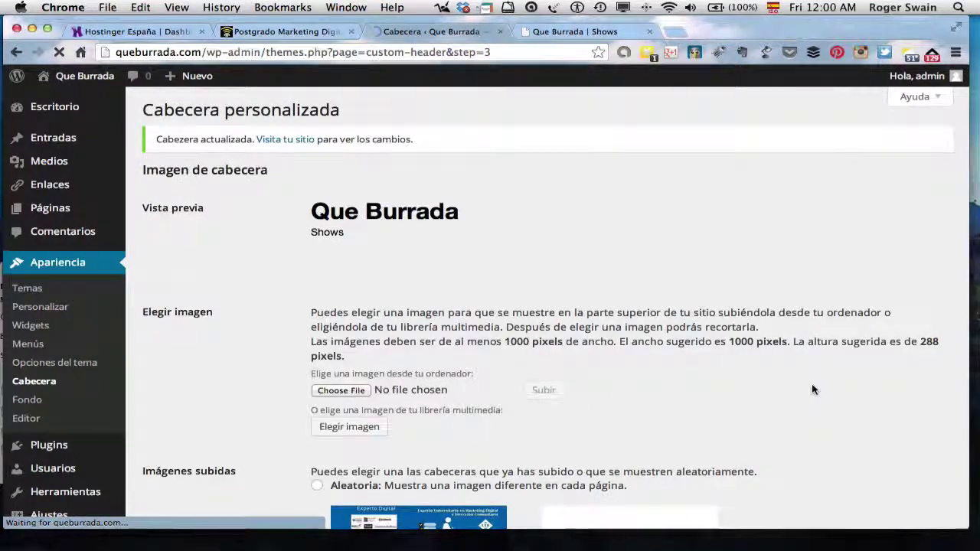
{"action": "scroll", "coordinate": [811, 386], "scroll_direction": "down", "scroll_amount": 3}
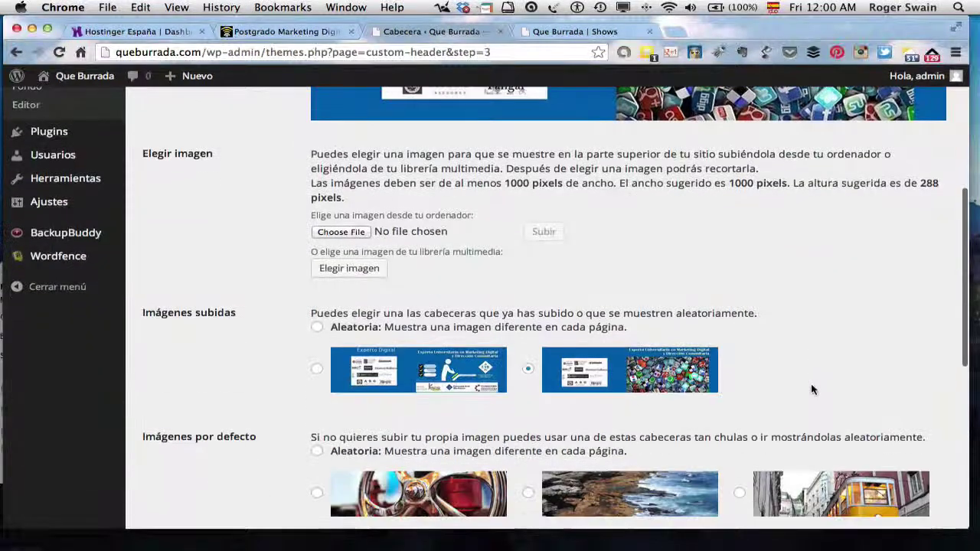
{"action": "left_click", "coordinate": [349, 232]}
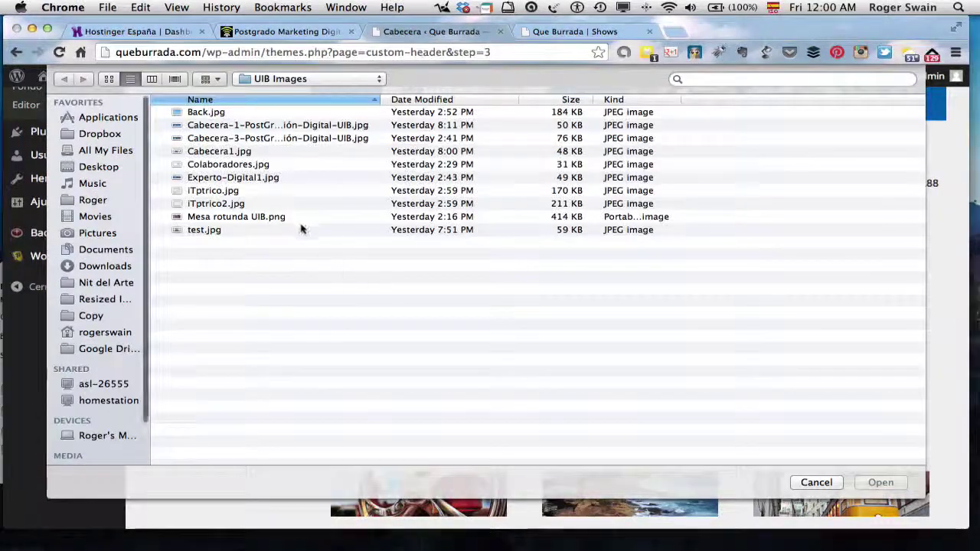
{"action": "left_click", "coordinate": [208, 153]}
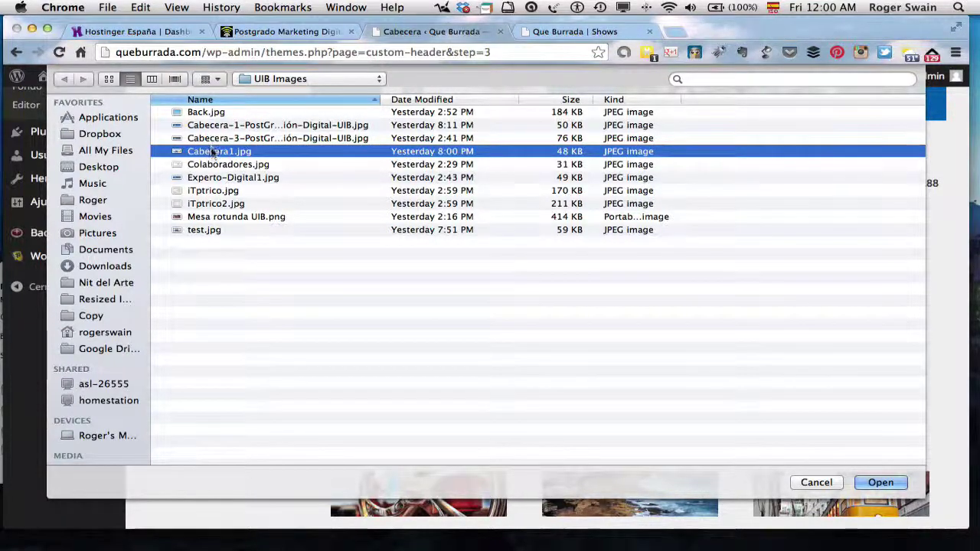
{"action": "double_click", "coordinate": [213, 152]}
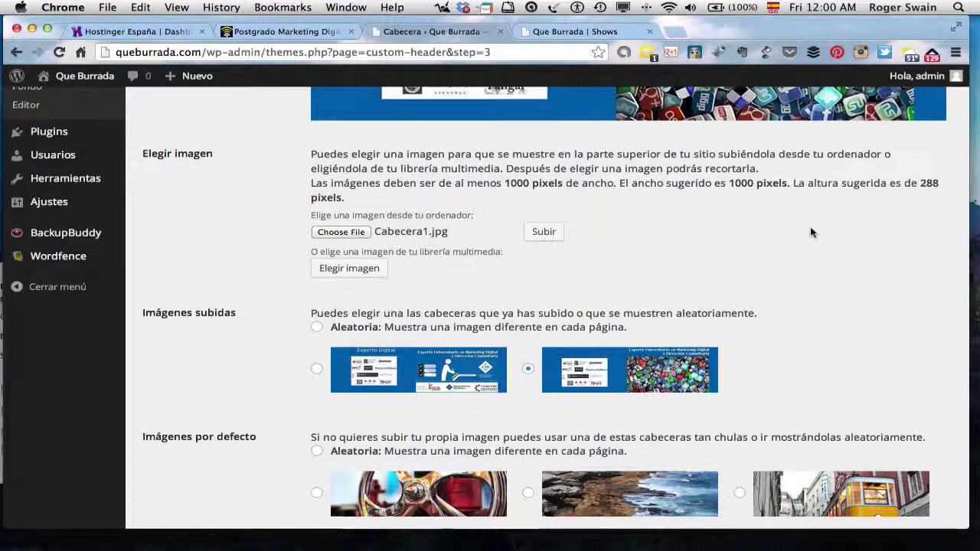
{"action": "scroll", "coordinate": [832, 245], "scroll_direction": "up", "scroll_amount": 6}
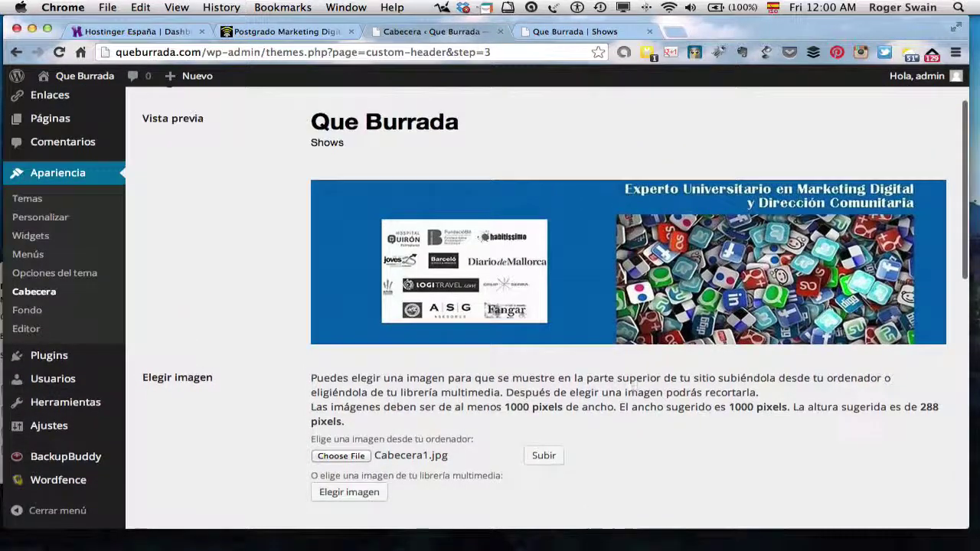
{"action": "left_click", "coordinate": [543, 455]}
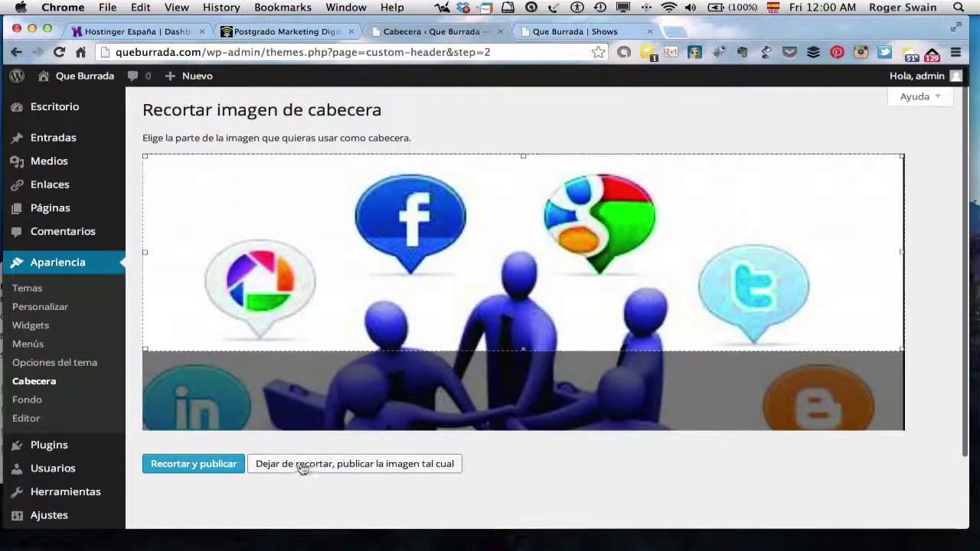
{"action": "scroll", "coordinate": [594, 351], "scroll_direction": "down", "scroll_amount": 3}
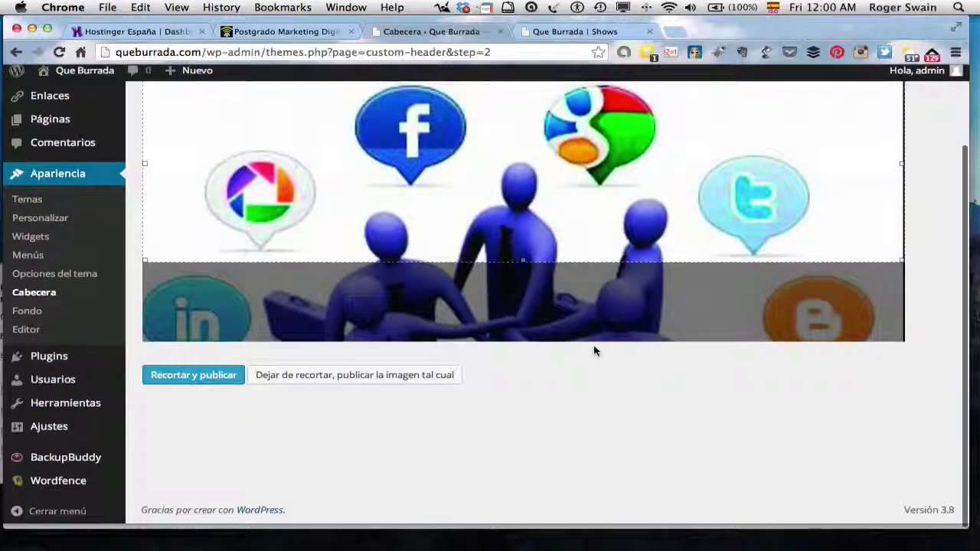
{"action": "scroll", "coordinate": [596, 350], "scroll_direction": "up", "scroll_amount": 3}
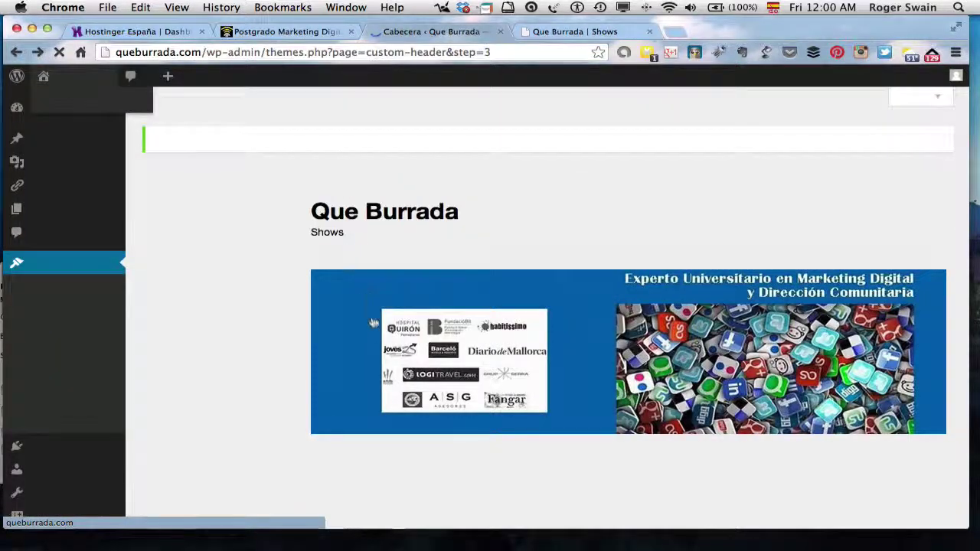
Step: Upload Experto-Digital1.jpg as another header image and publish it with the crop area moved down to include the lower logo strip
{"action": "scroll", "coordinate": [507, 406], "scroll_direction": "down", "scroll_amount": 3}
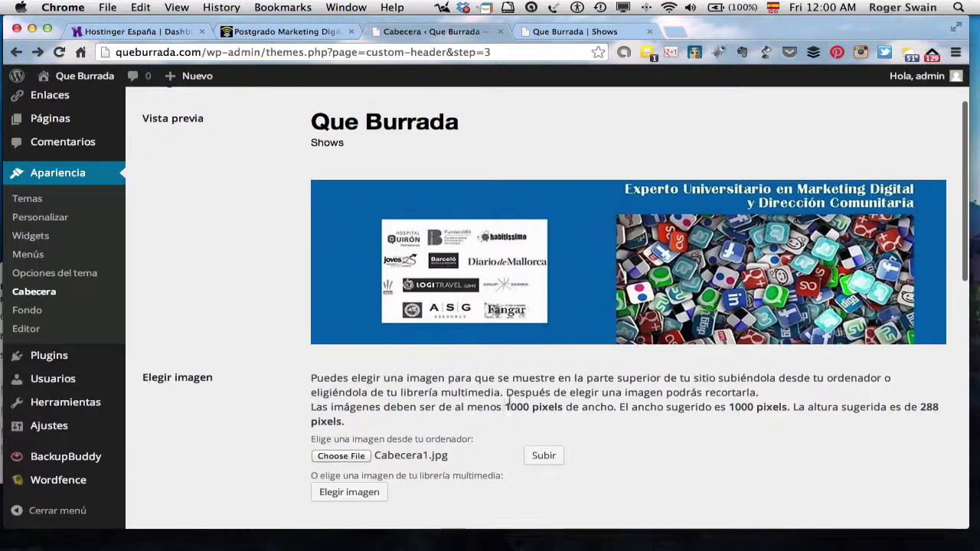
{"action": "left_click", "coordinate": [330, 456]}
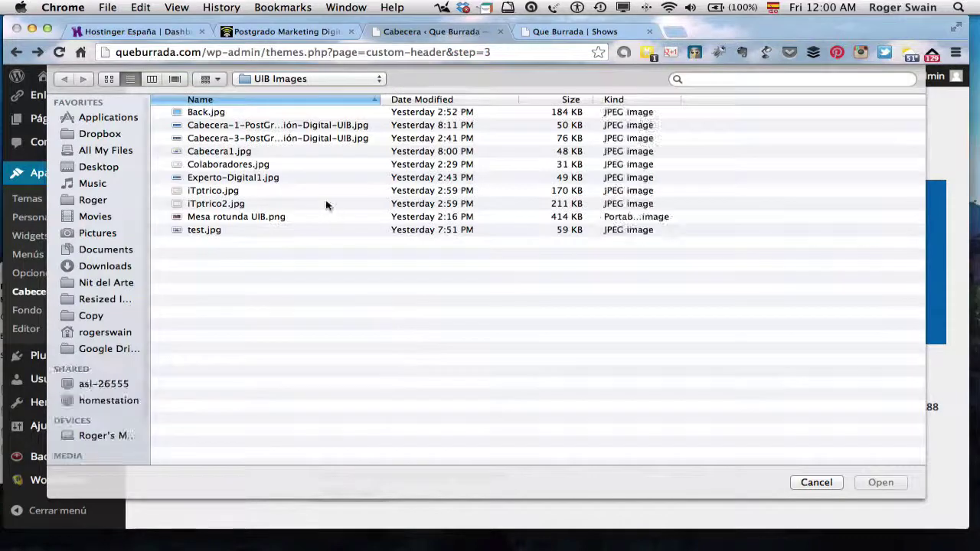
{"action": "double_click", "coordinate": [244, 180]}
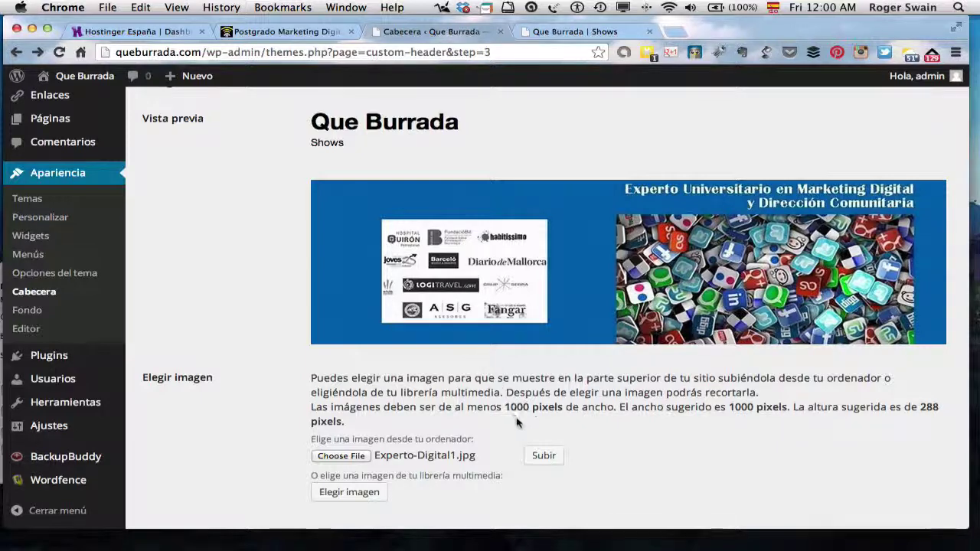
{"action": "left_click", "coordinate": [536, 455]}
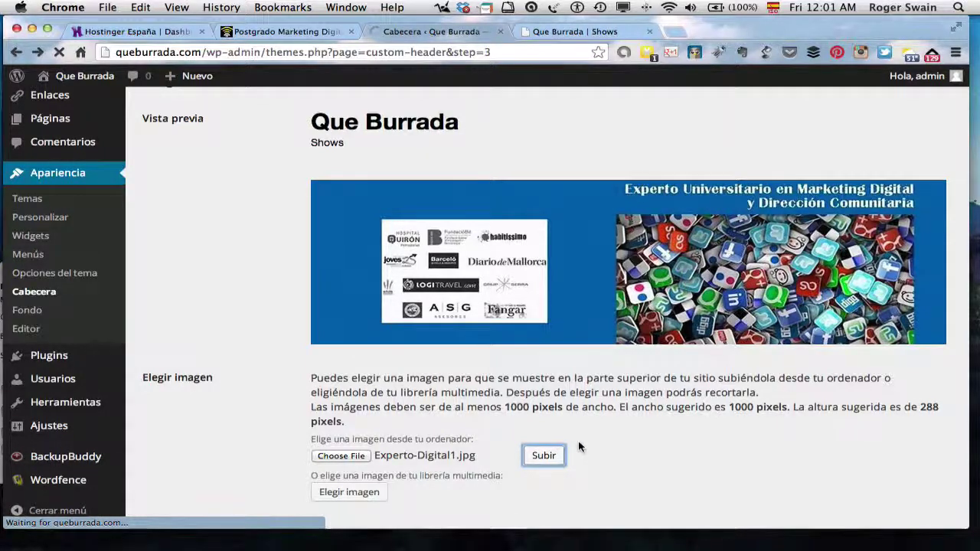
{"action": "left_click", "coordinate": [564, 462]}
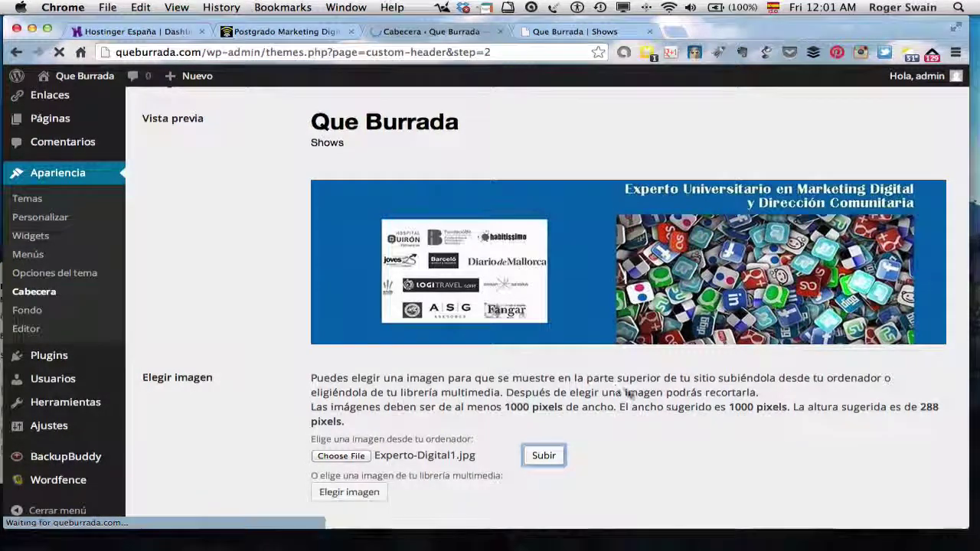
{"action": "scroll", "coordinate": [620, 410], "scroll_direction": "down", "scroll_amount": 1}
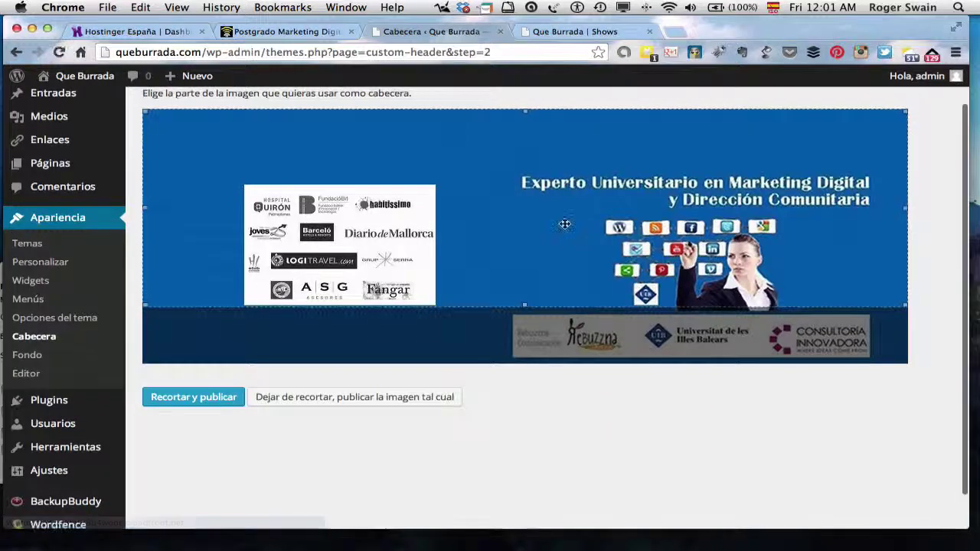
{"action": "left_click_drag", "start_coordinate": [565, 222], "coordinate": [564, 279]}
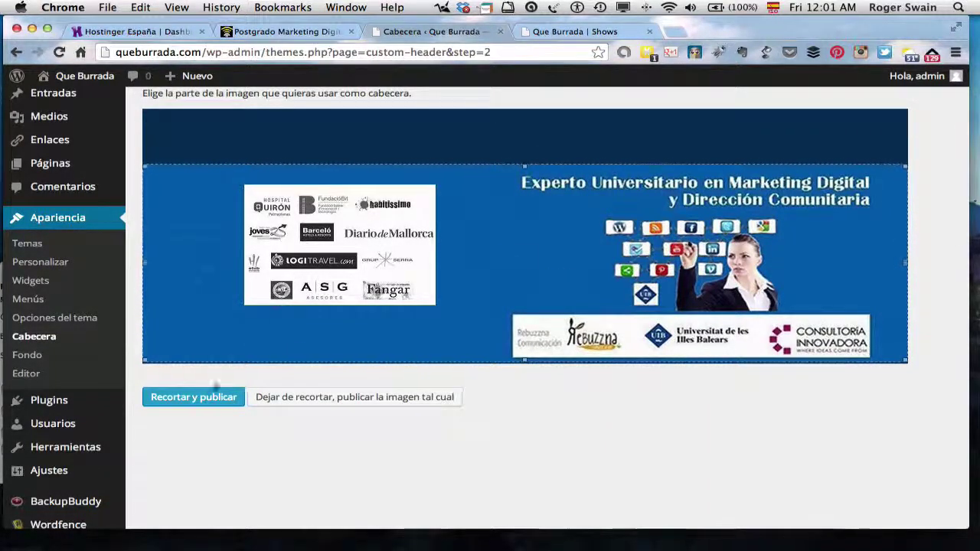
{"action": "left_click", "coordinate": [194, 400]}
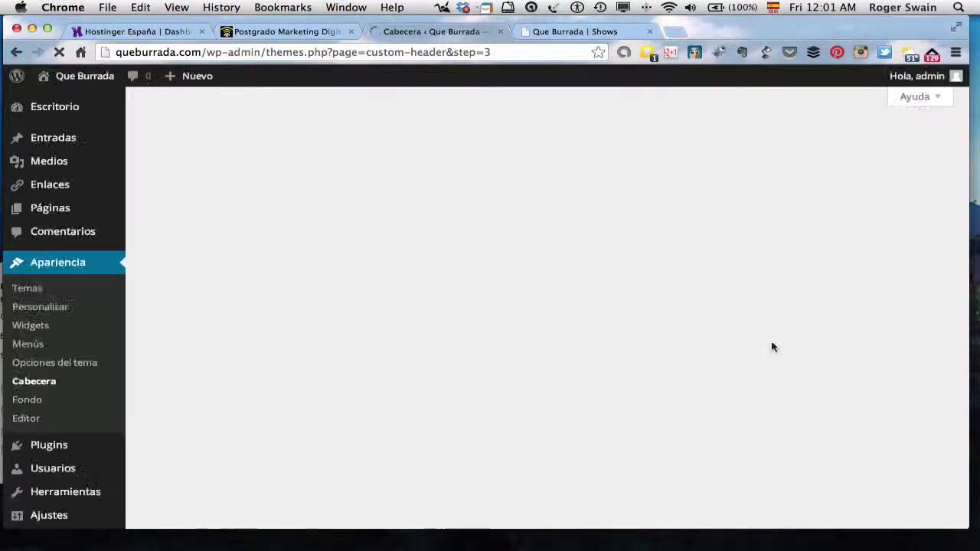
Step: Set the uploaded header images to Aleatoria, showing a different one on each page, and save the changes
{"action": "scroll", "coordinate": [724, 375], "scroll_direction": "down", "scroll_amount": 5}
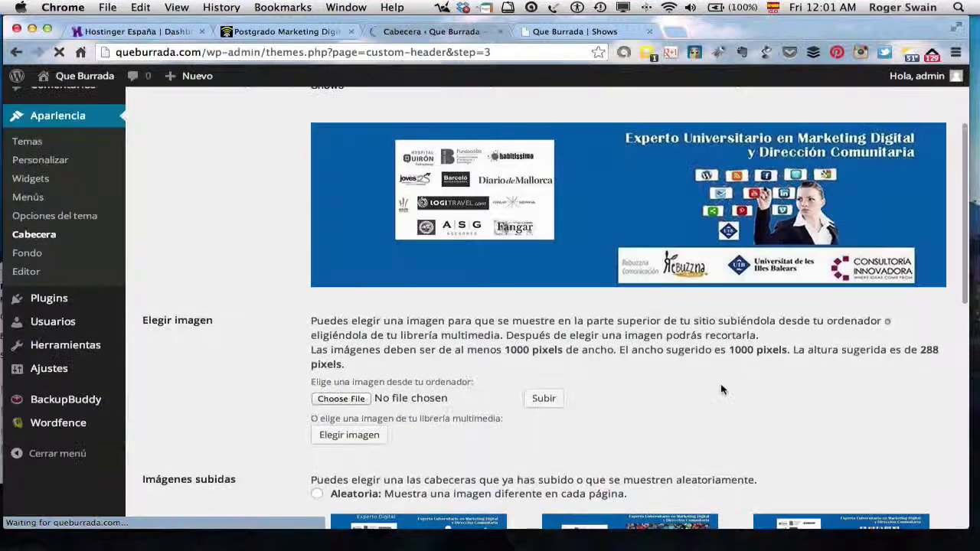
{"action": "scroll", "coordinate": [720, 386], "scroll_direction": "down", "scroll_amount": 3}
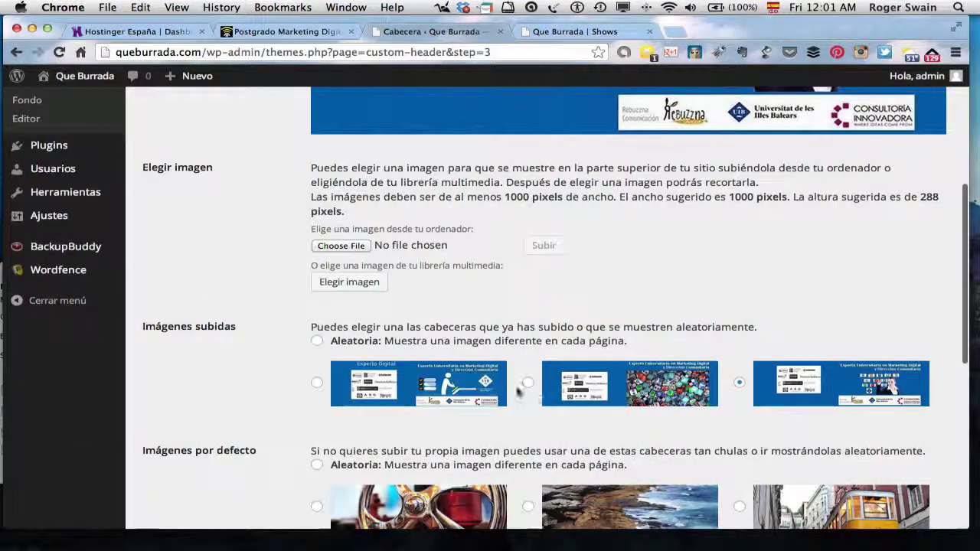
{"action": "scroll", "coordinate": [622, 297], "scroll_direction": "down", "scroll_amount": 3}
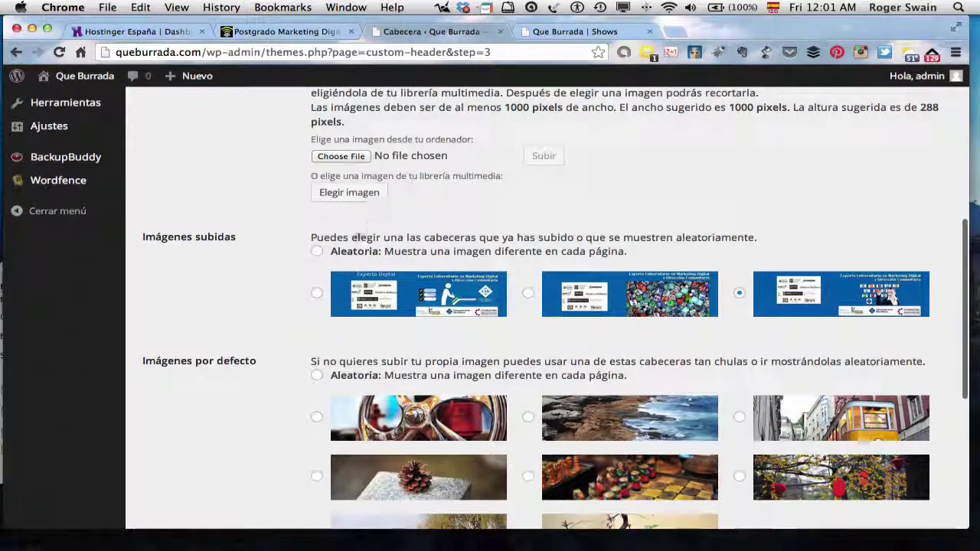
{"action": "left_click", "coordinate": [317, 252]}
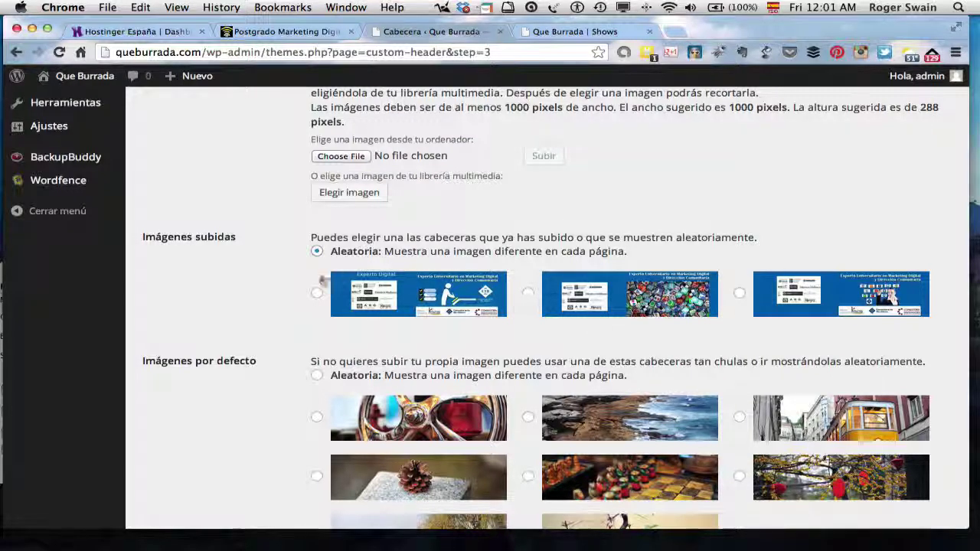
{"action": "scroll", "coordinate": [528, 268], "scroll_direction": "down", "scroll_amount": 5}
{"action": "scroll", "coordinate": [524, 298], "scroll_direction": "down", "scroll_amount": 2}
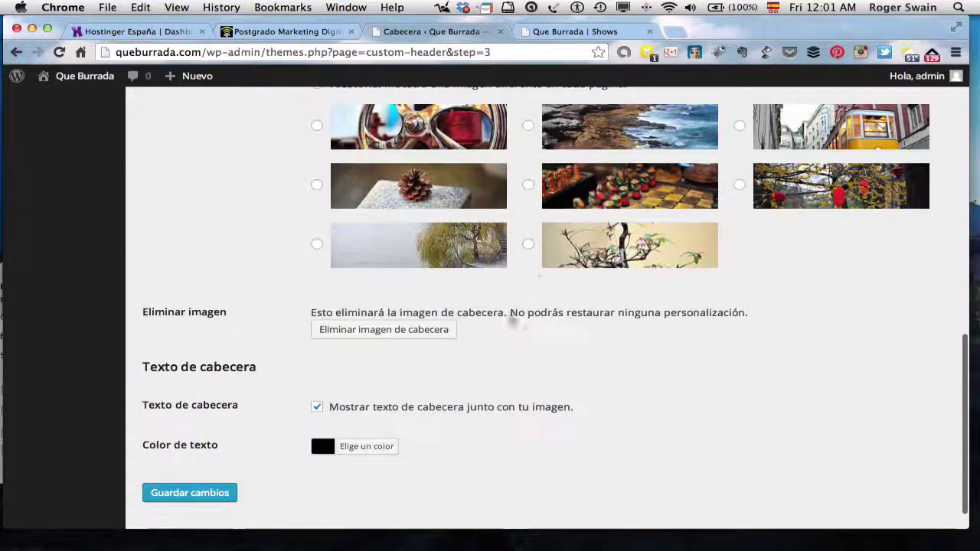
{"action": "left_click", "coordinate": [228, 455]}
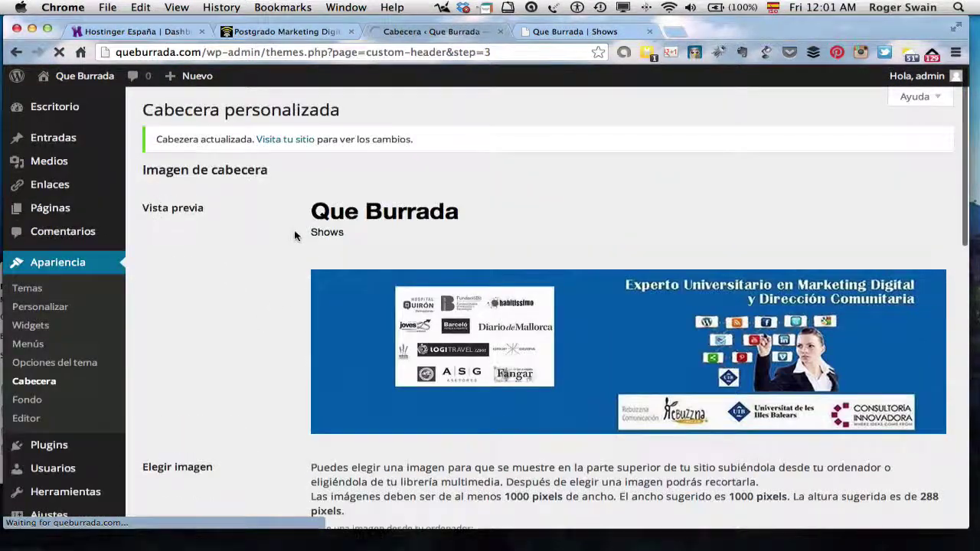
Step: Visit the public Que Burrada site and check the header image on its home page
{"action": "mouse_move", "coordinate": [77, 75]}
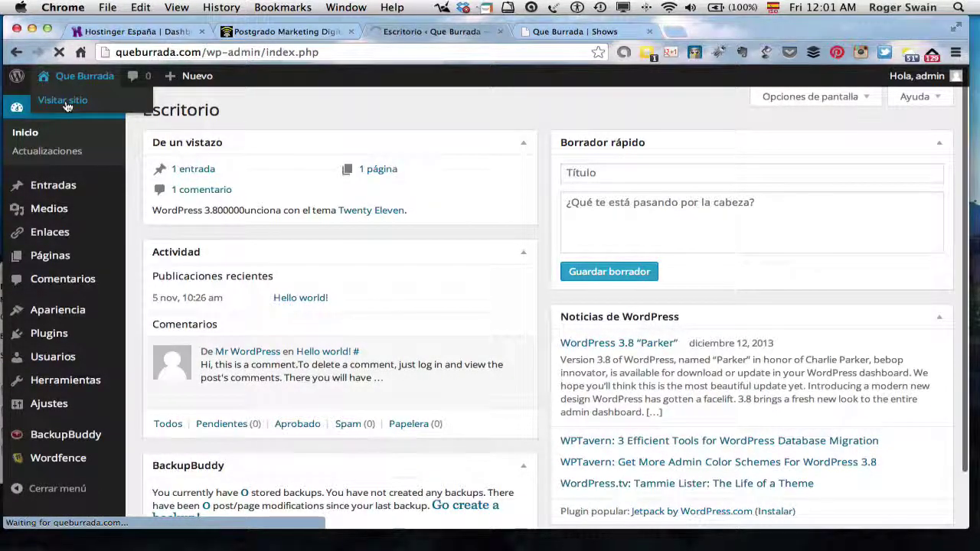
{"action": "left_click", "coordinate": [67, 106]}
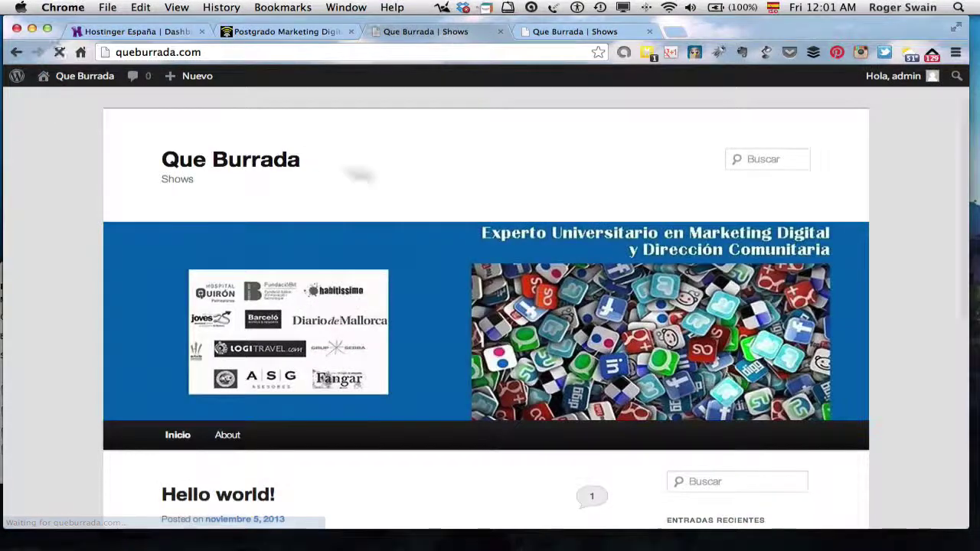
{"action": "scroll", "coordinate": [893, 332], "scroll_direction": "down", "scroll_amount": 3}
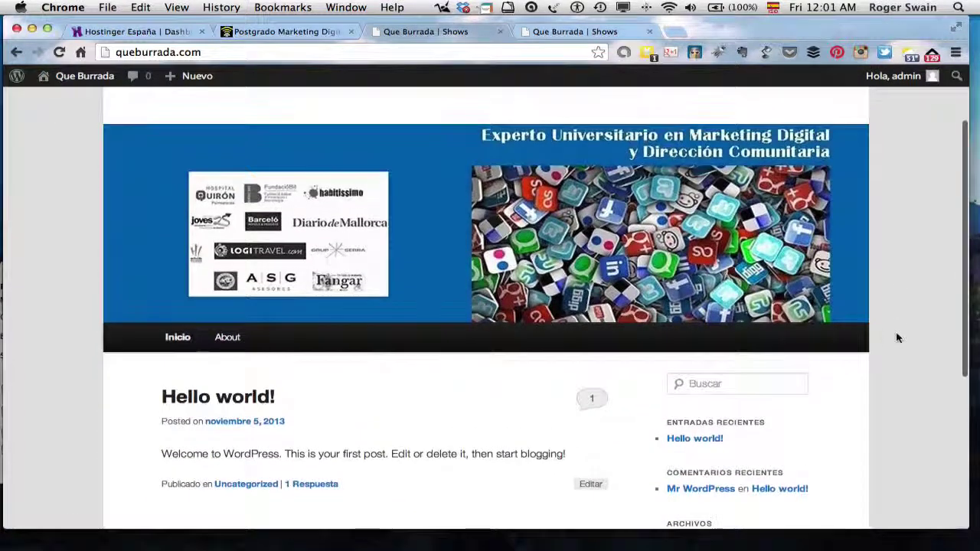
Step: Switch between the About and Inicio pages of the public site to check that the header image changes
{"action": "left_click", "coordinate": [229, 337]}
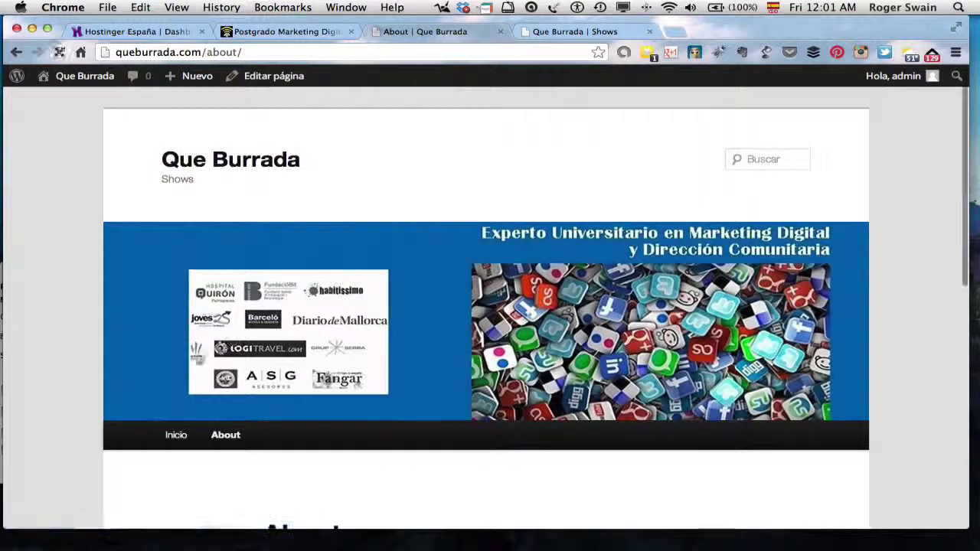
{"action": "left_click", "coordinate": [177, 436]}
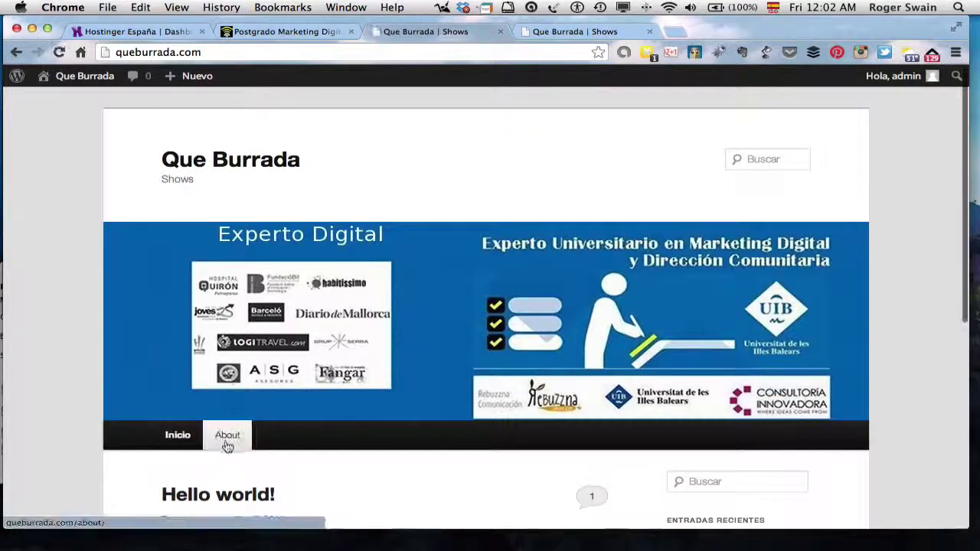
{"action": "left_click", "coordinate": [227, 436]}
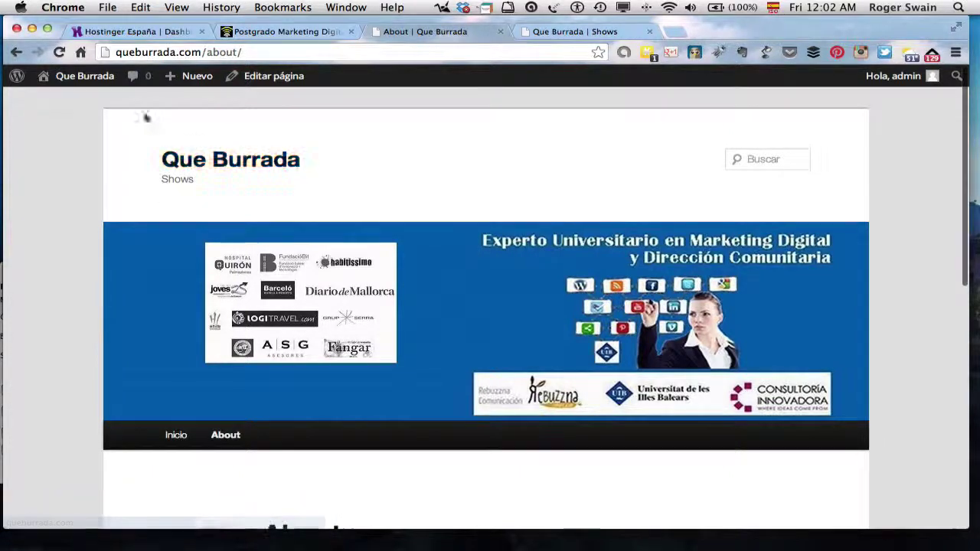
Step: Return to the dashboard and open the theme's custom header settings at the header text options
{"action": "mouse_move", "coordinate": [81, 76]}
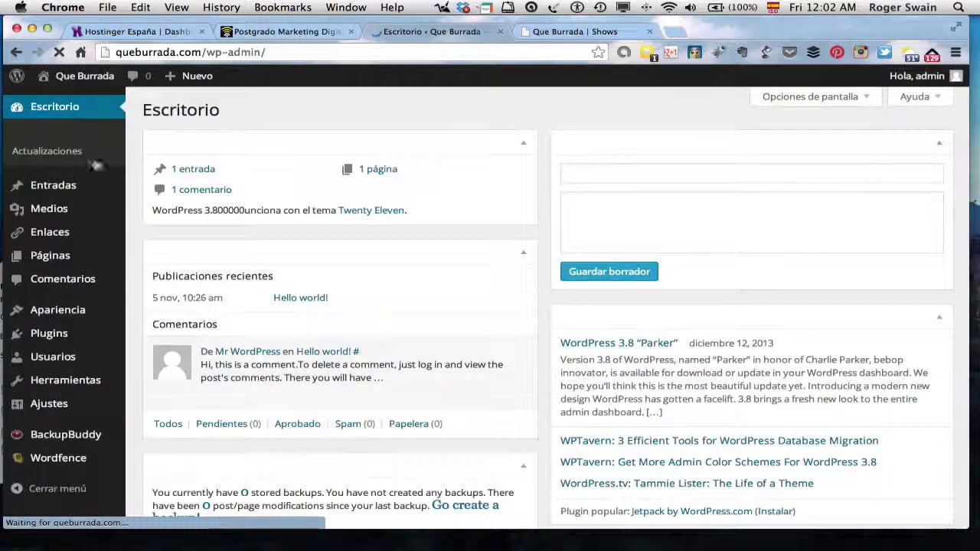
{"action": "left_click", "coordinate": [76, 320]}
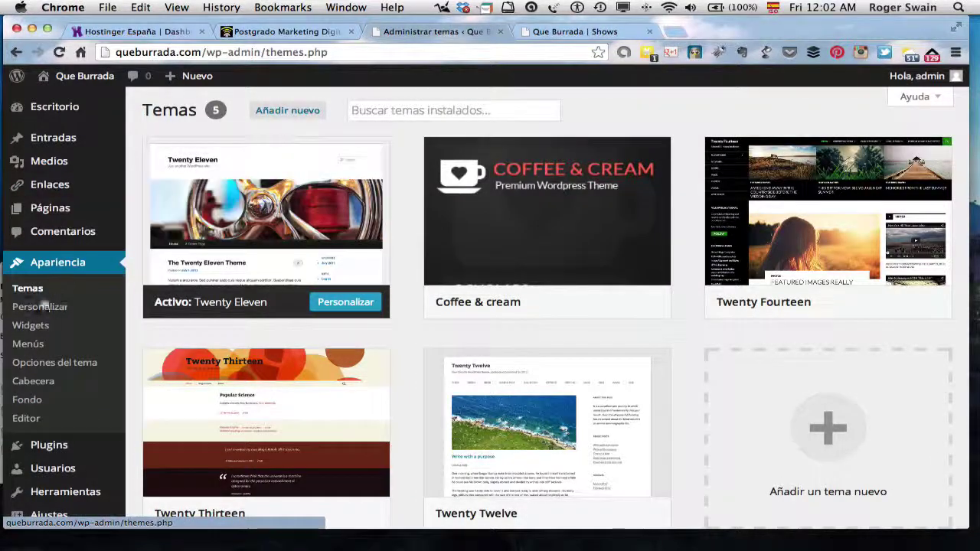
{"action": "left_click", "coordinate": [36, 382]}
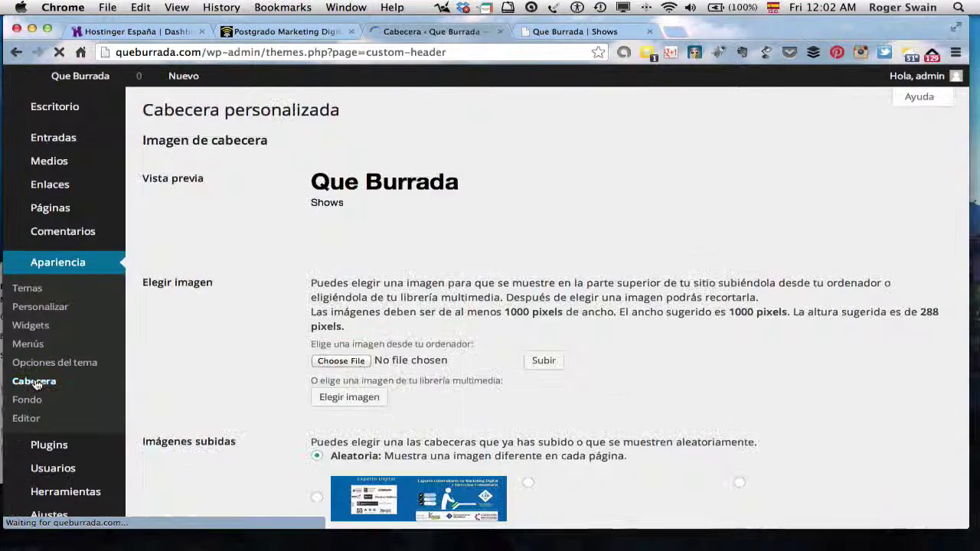
{"action": "scroll", "coordinate": [488, 361], "scroll_direction": "down", "scroll_amount": 15}
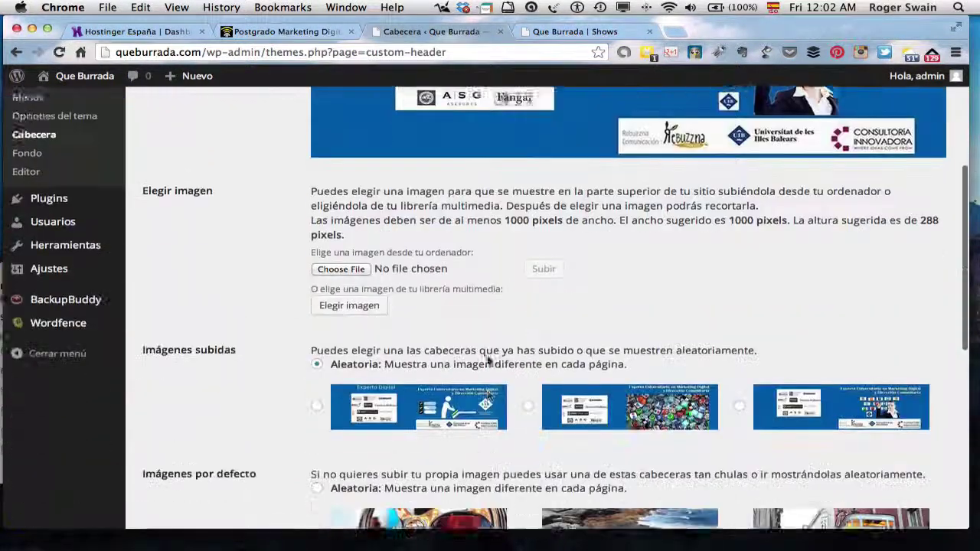
{"action": "scroll", "coordinate": [488, 358], "scroll_direction": "down", "scroll_amount": 5}
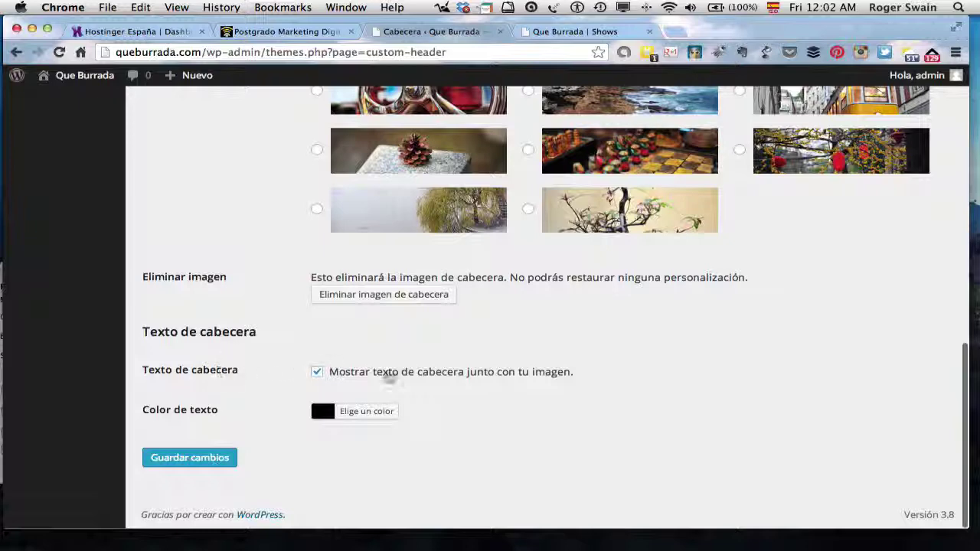
Step: Set the header text colour to pink #d33077, save the changes and view the result on the public site
{"action": "left_click", "coordinate": [324, 411]}
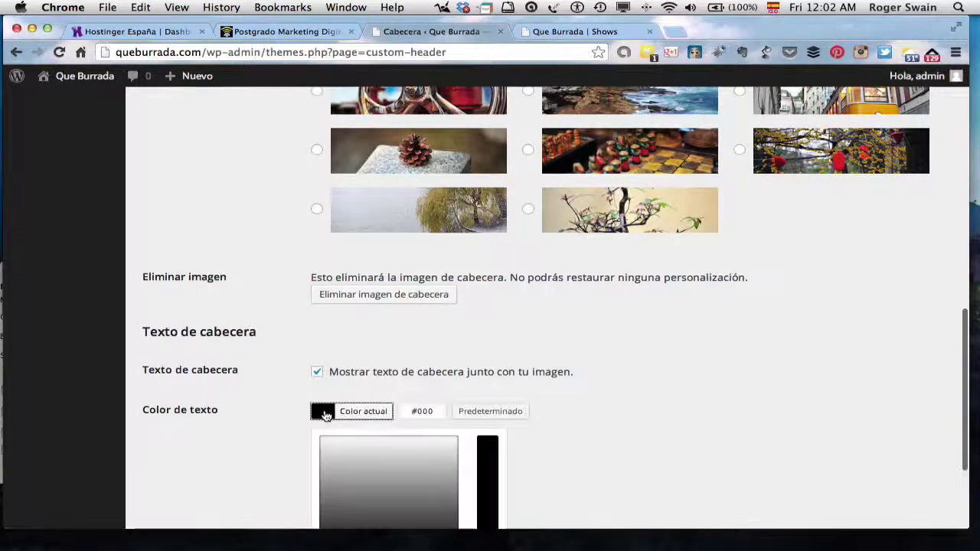
{"action": "scroll", "coordinate": [578, 473], "scroll_direction": "down", "scroll_amount": 5}
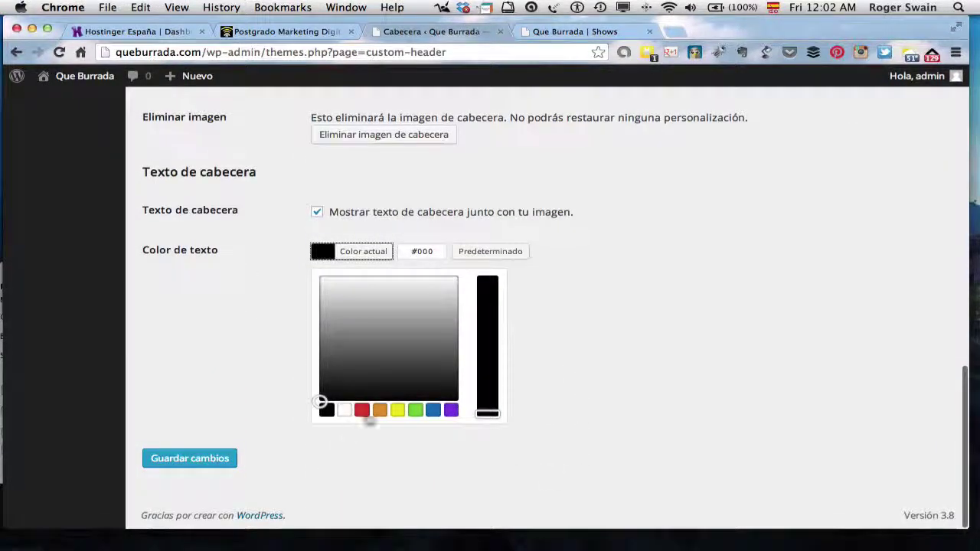
{"action": "left_click", "coordinate": [363, 410]}
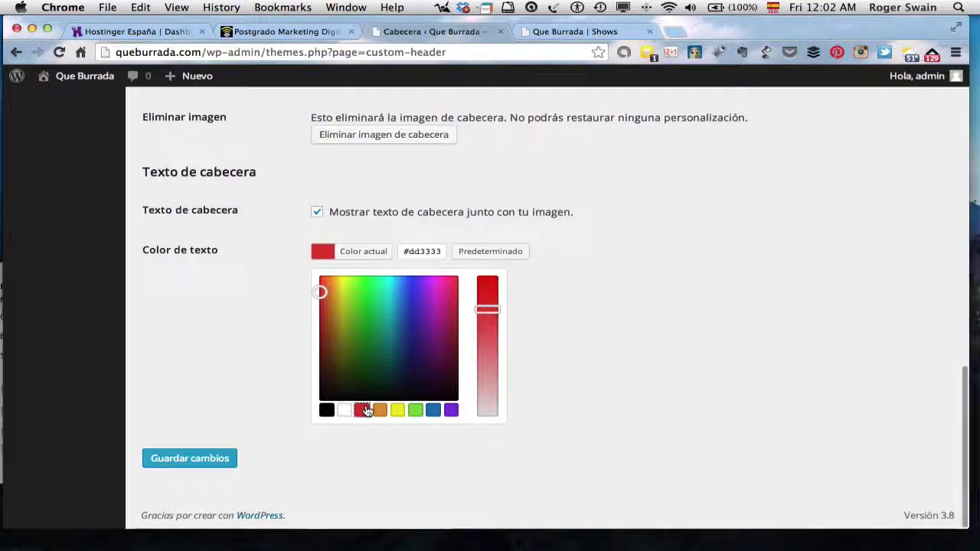
{"action": "left_click", "coordinate": [346, 314]}
{"action": "left_click", "coordinate": [402, 350]}
{"action": "left_click", "coordinate": [426, 293]}
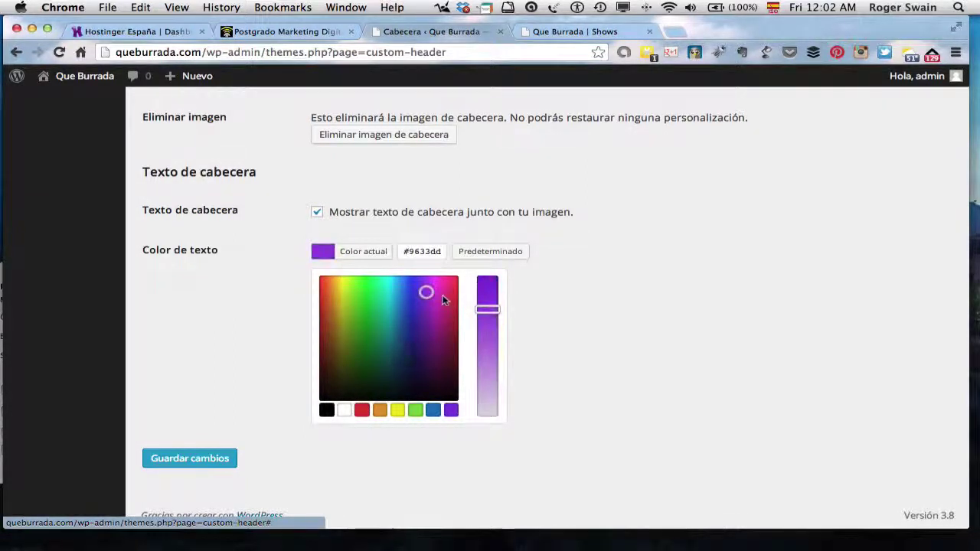
{"action": "left_click", "coordinate": [450, 296]}
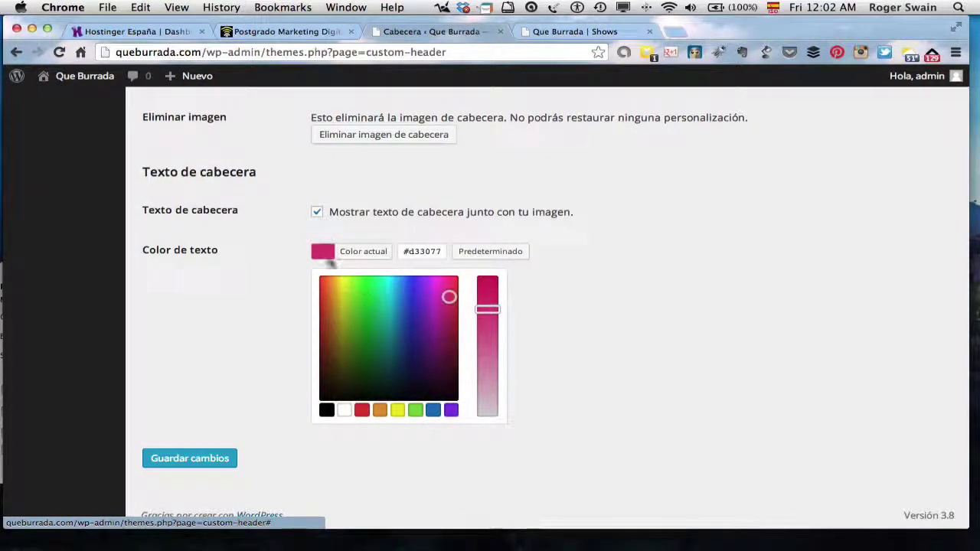
{"action": "left_click", "coordinate": [198, 459]}
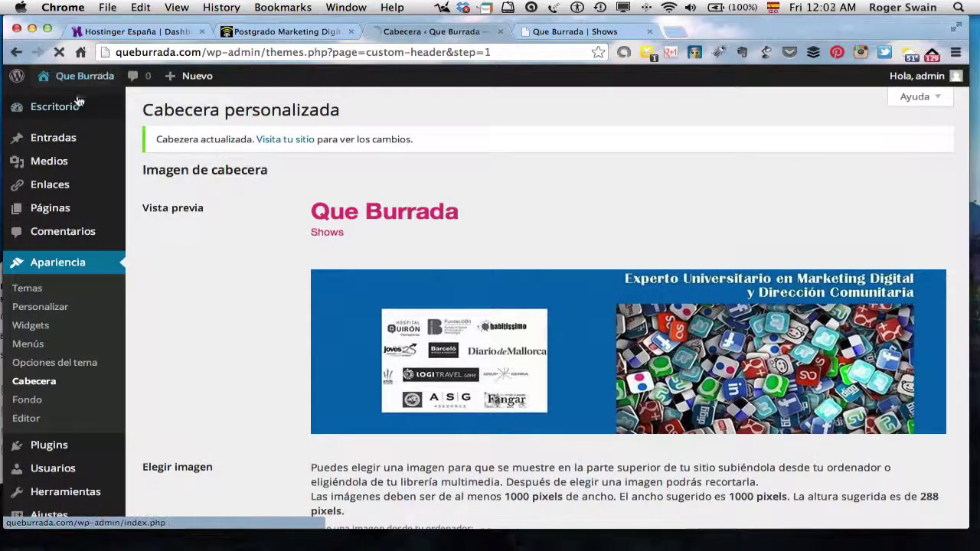
{"action": "mouse_move", "coordinate": [77, 76]}
{"action": "left_click", "coordinate": [69, 101]}
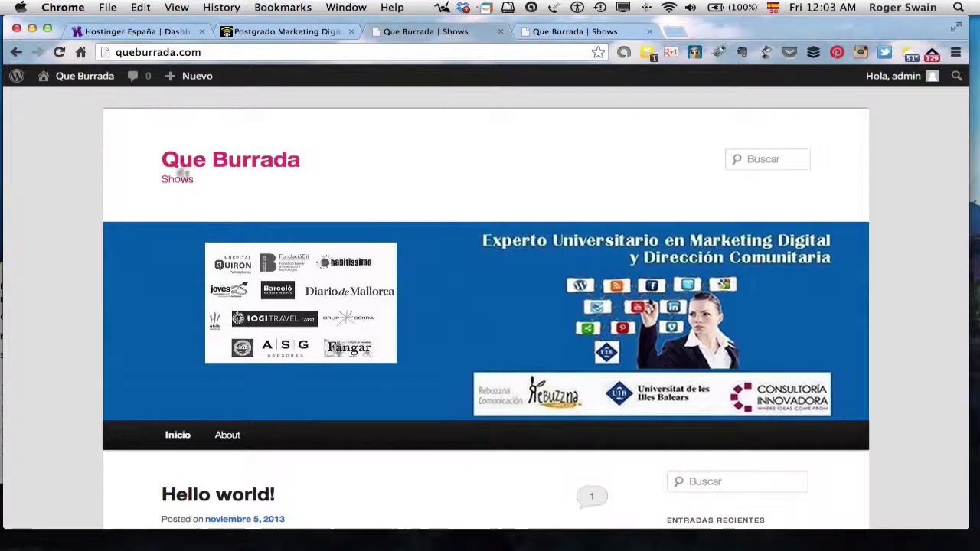
Step: Open the Twenty Eleven theme customizer from the dashboard and change the site title to Postgrado Comunicación
{"action": "left_click", "coordinate": [79, 78]}
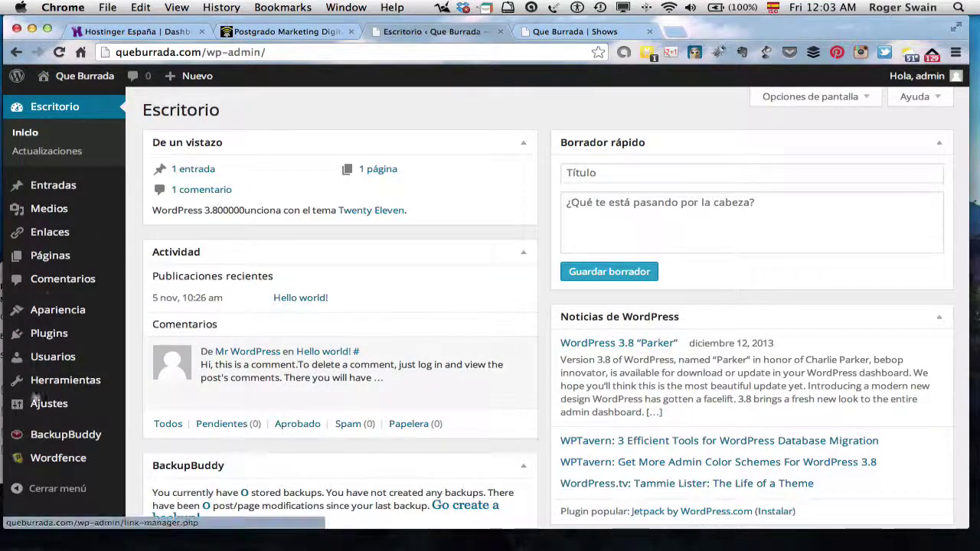
{"action": "mouse_move", "coordinate": [108, 363]}
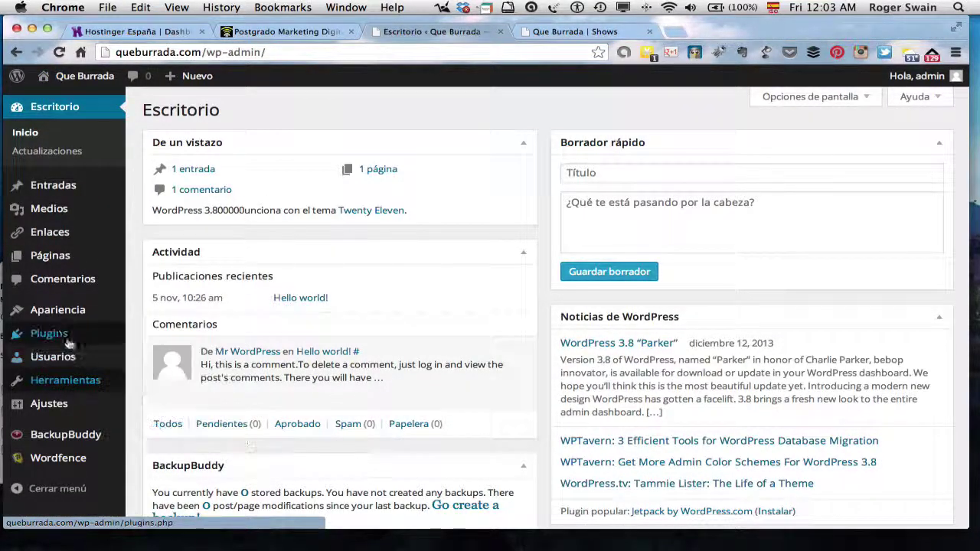
{"action": "mouse_move", "coordinate": [65, 319]}
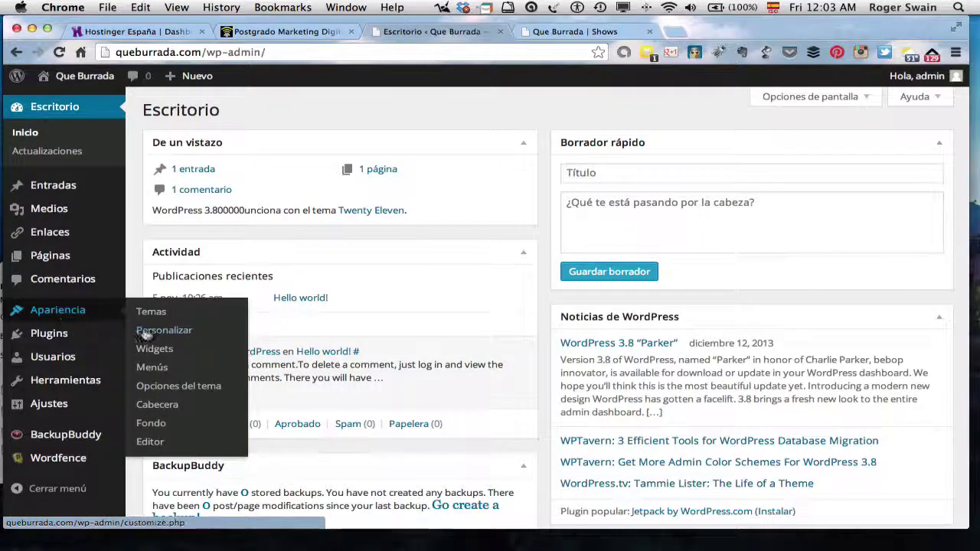
{"action": "left_click", "coordinate": [170, 335]}
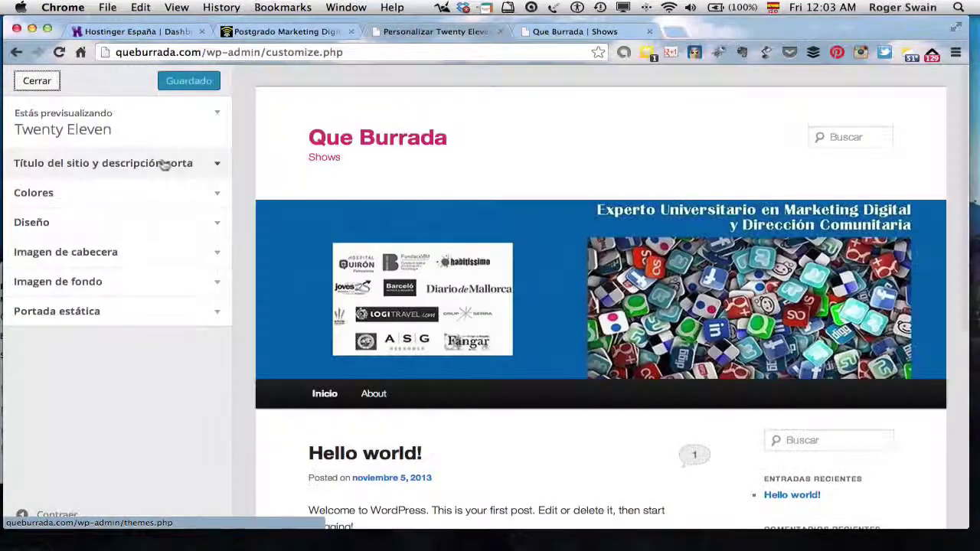
{"action": "left_click", "coordinate": [178, 163]}
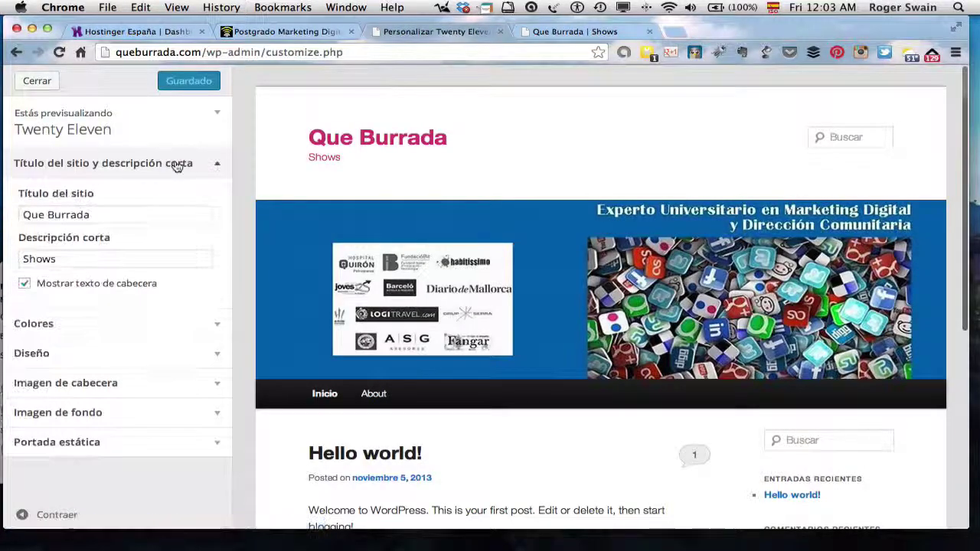
{"action": "double_click", "coordinate": [119, 214]}
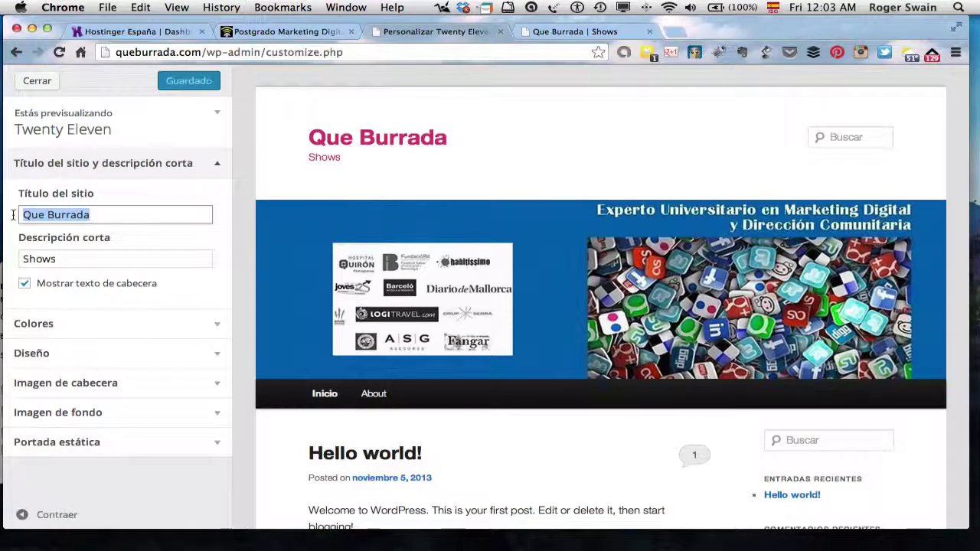
{"action": "type", "text": "Po"}
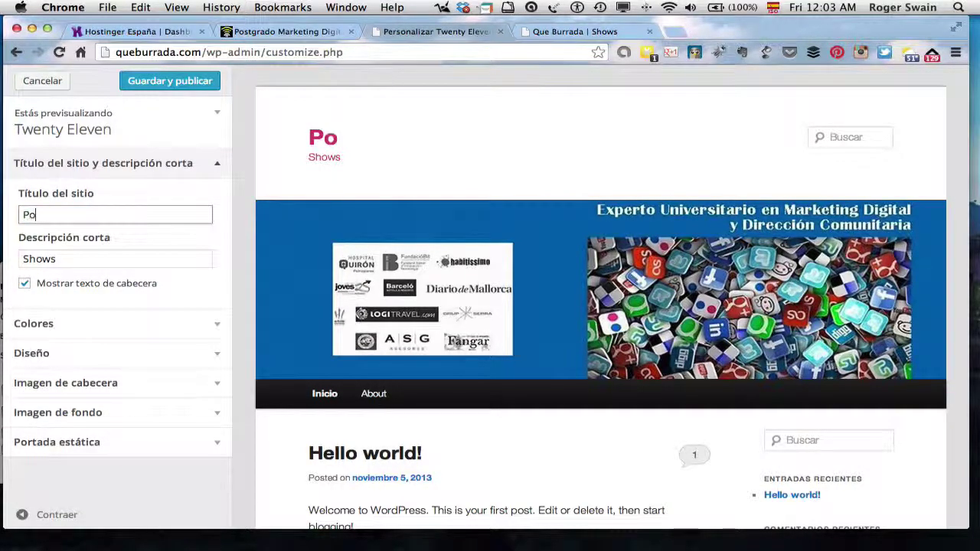
{"action": "type", "text": "stgrado"}
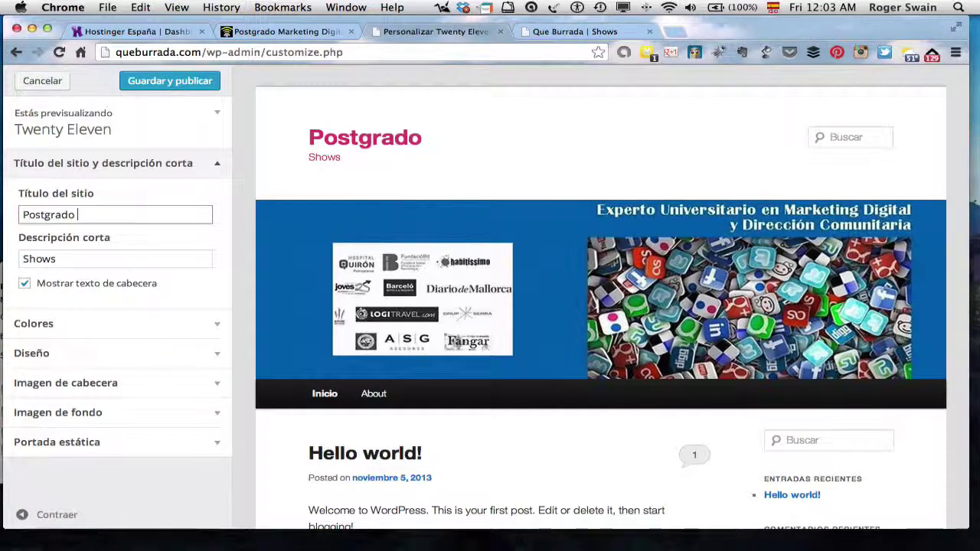
{"action": "type", "text": " Comuni"}
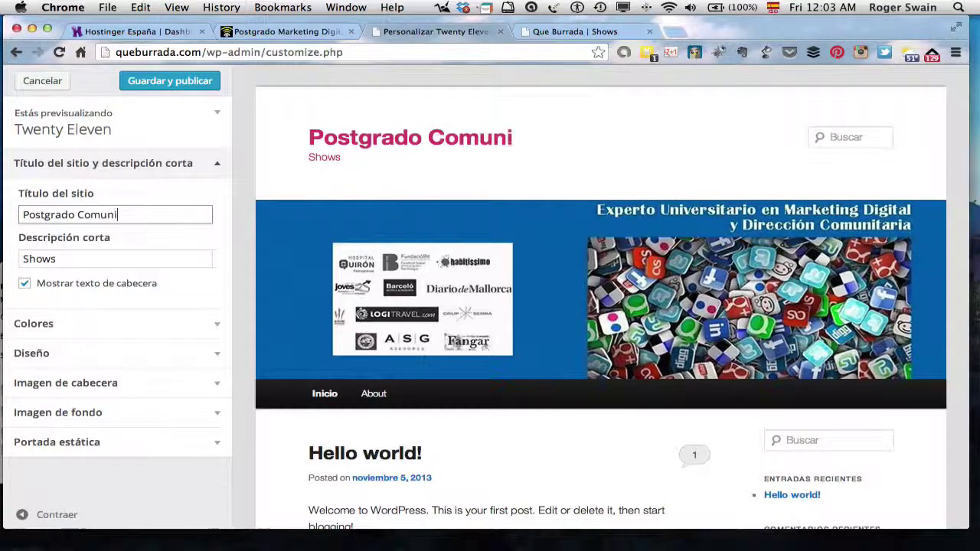
{"action": "type", "text": "cación"}
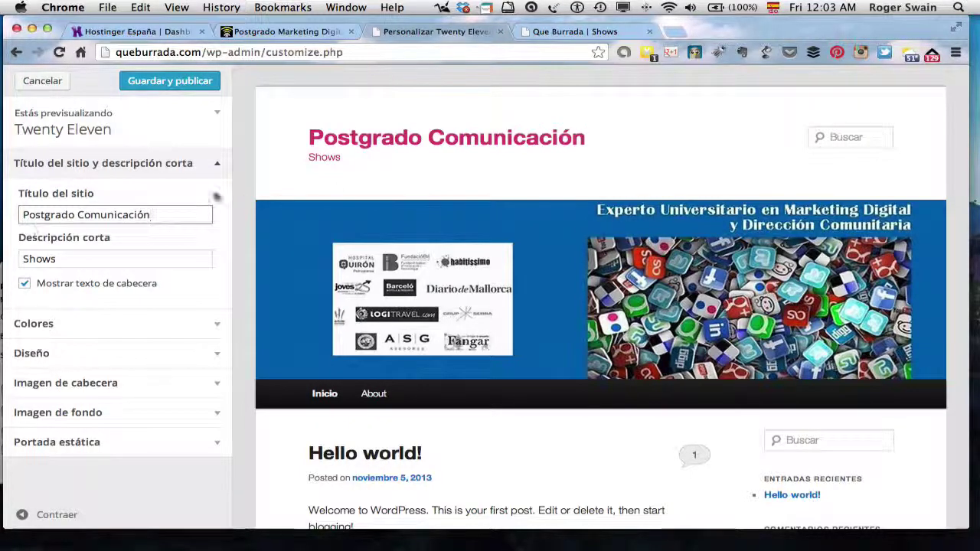
Step: Set the site's short description to Rebuzzna Comunicación, then save and publish the customization
{"action": "left_click_drag", "start_coordinate": [79, 258], "coordinate": [15, 258]}
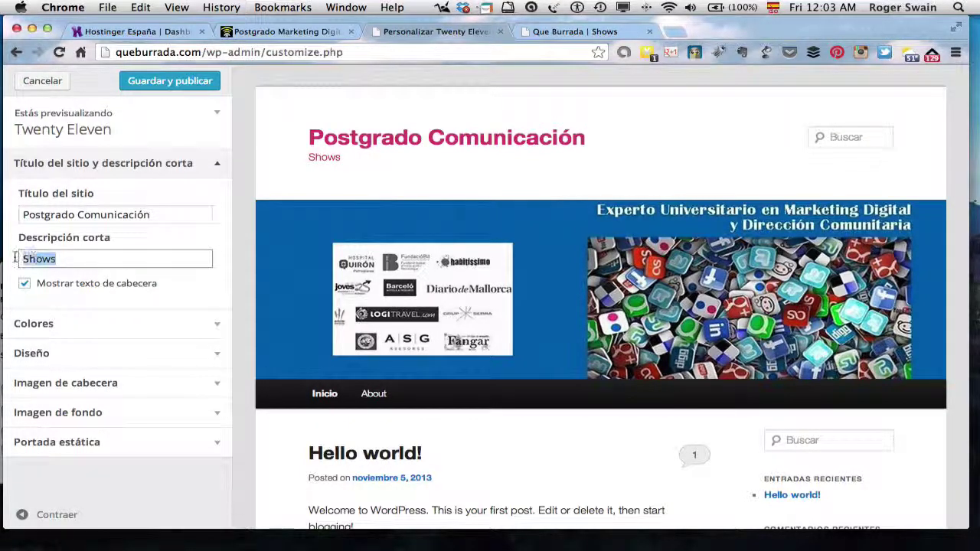
{"action": "type", "text": "RE"}
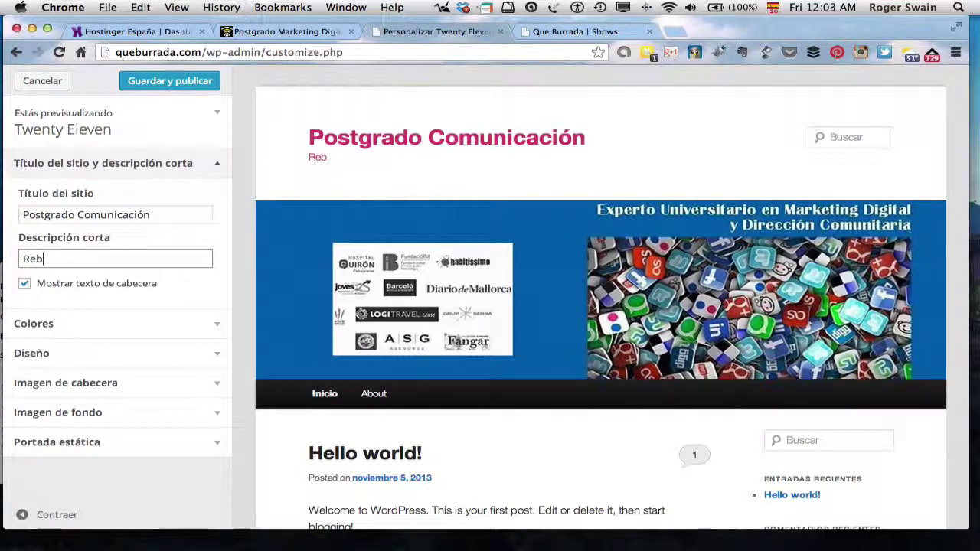
{"action": "type", "text": "buzzna "}
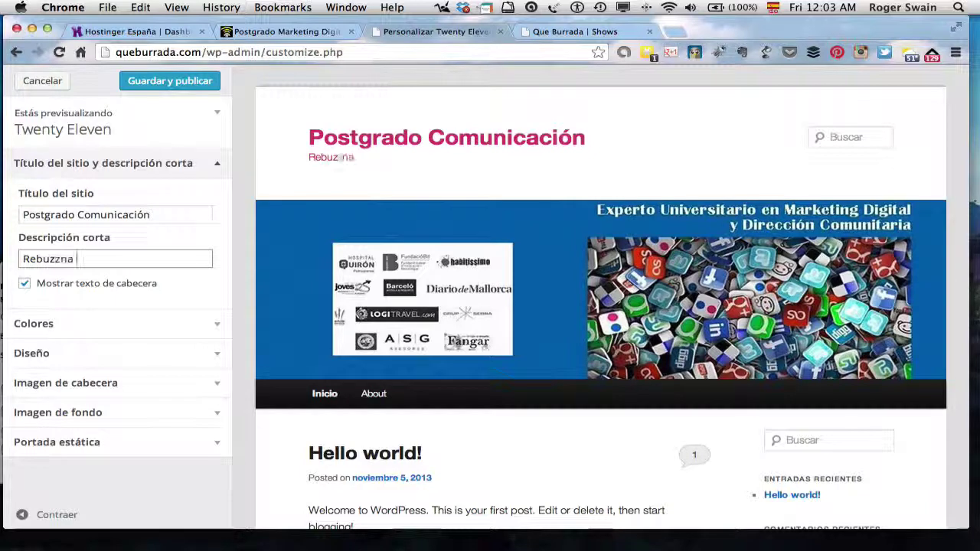
{"action": "type", "text": "Comun"}
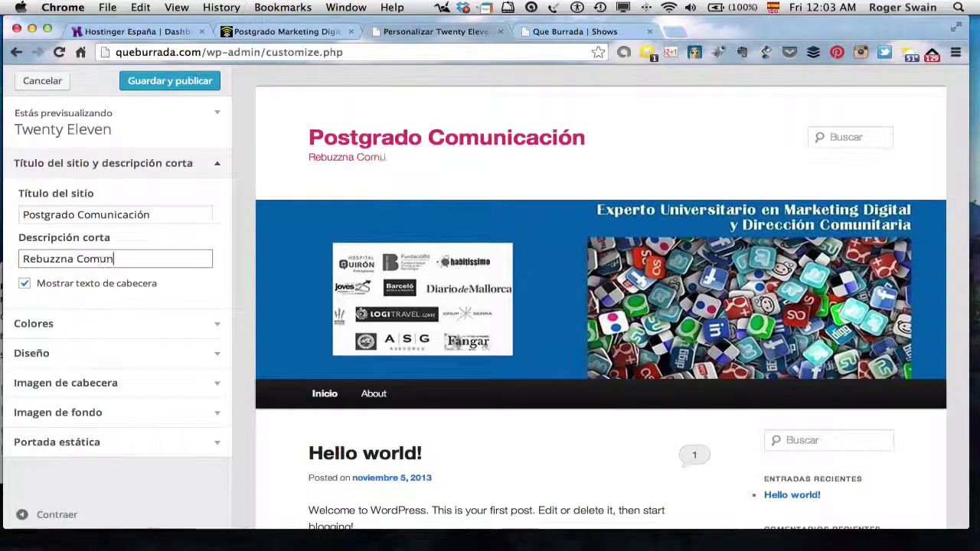
{"action": "type", "text": "ica"}
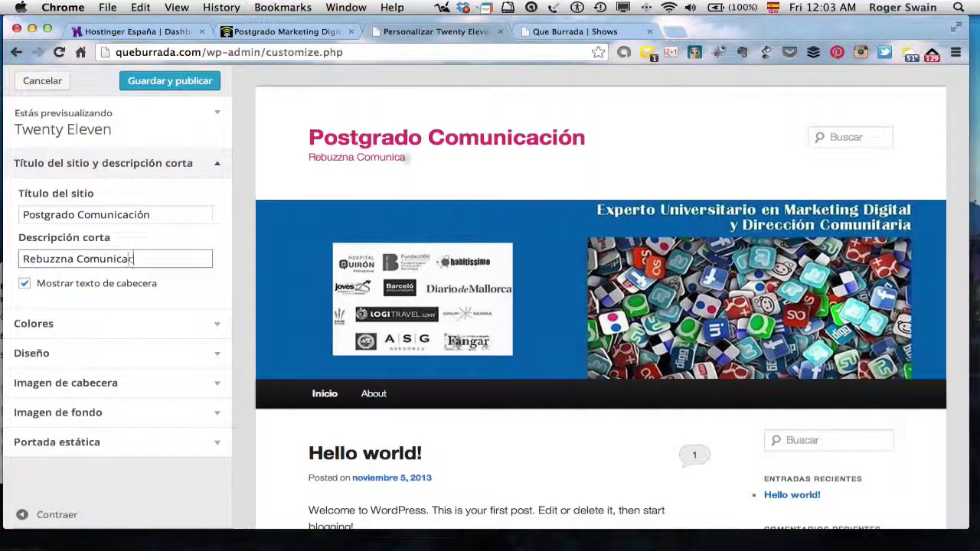
{"action": "type", "text": "ci"}
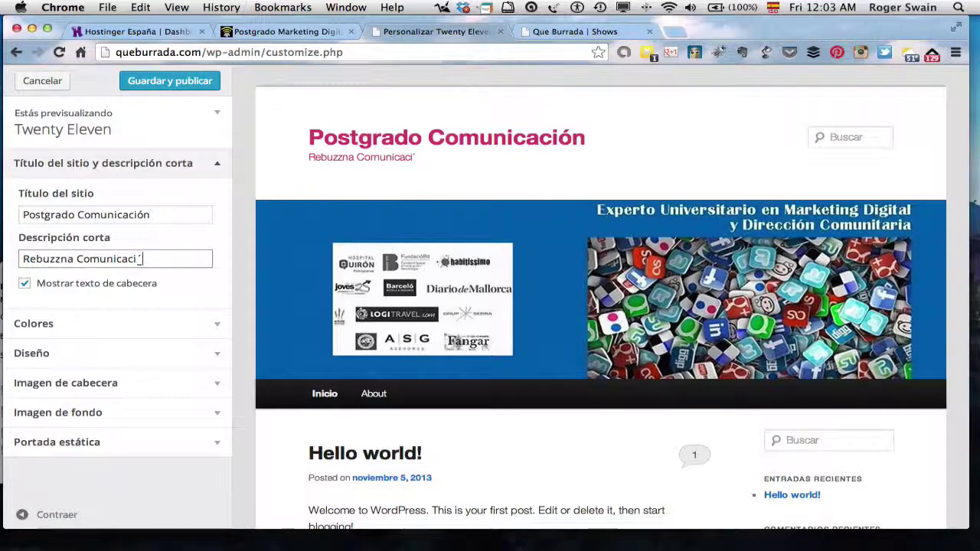
{"action": "type", "text": "ón"}
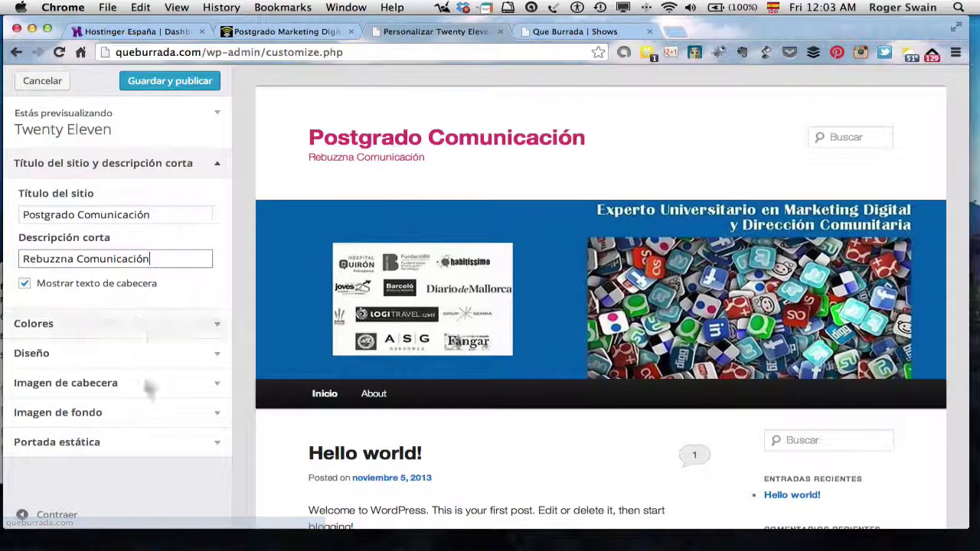
{"action": "left_click", "coordinate": [168, 83]}
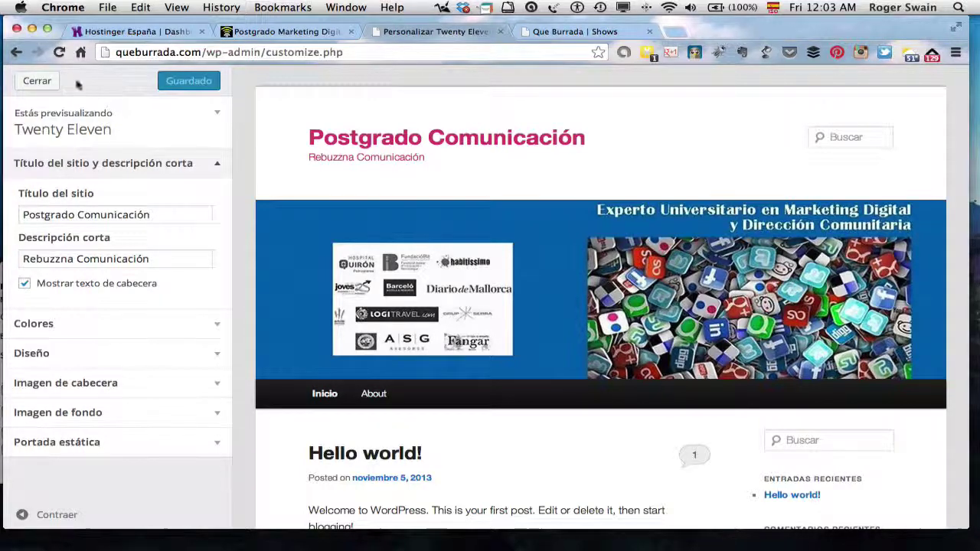
Step: Close the theme customizer and visit the public site to check the new title and description
{"action": "left_click", "coordinate": [36, 82]}
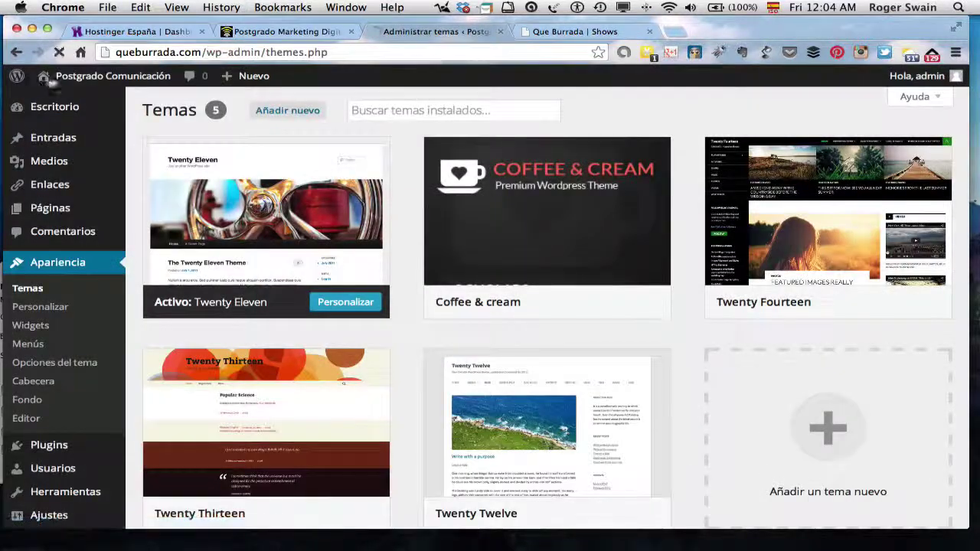
{"action": "mouse_move", "coordinate": [74, 81]}
{"action": "left_click", "coordinate": [65, 101]}
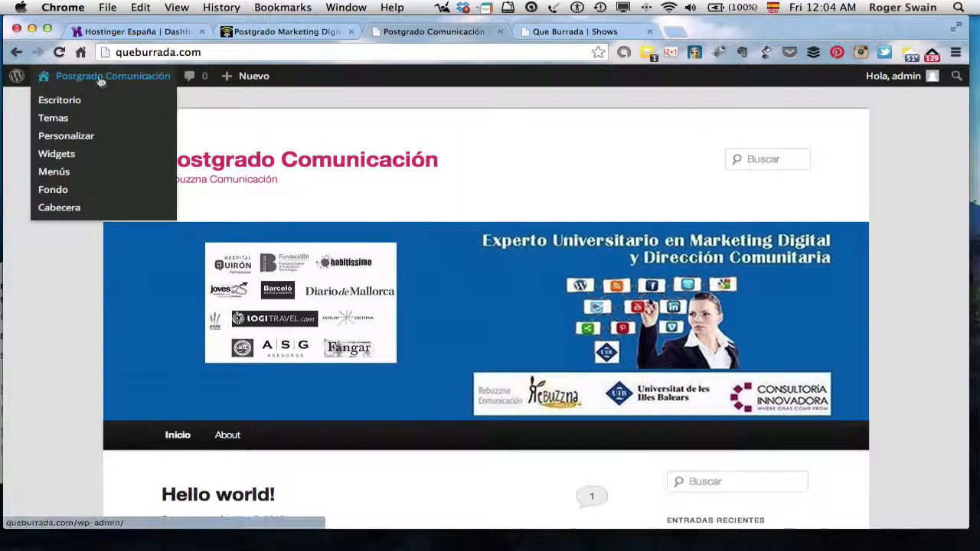
Step: Return to the WordPress dashboard and open the theme's custom header settings
{"action": "left_click", "coordinate": [66, 100]}
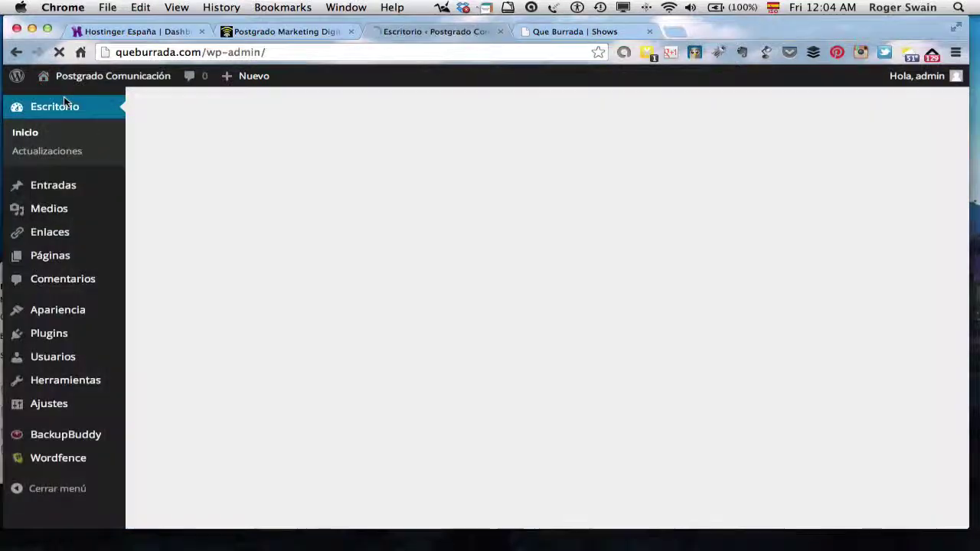
{"action": "left_click", "coordinate": [77, 310]}
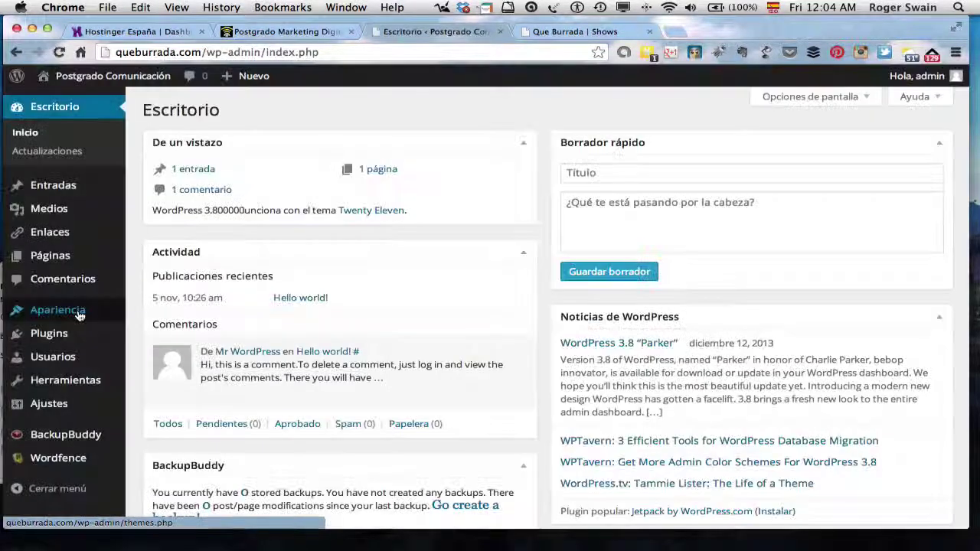
{"action": "mouse_move", "coordinate": [65, 380]}
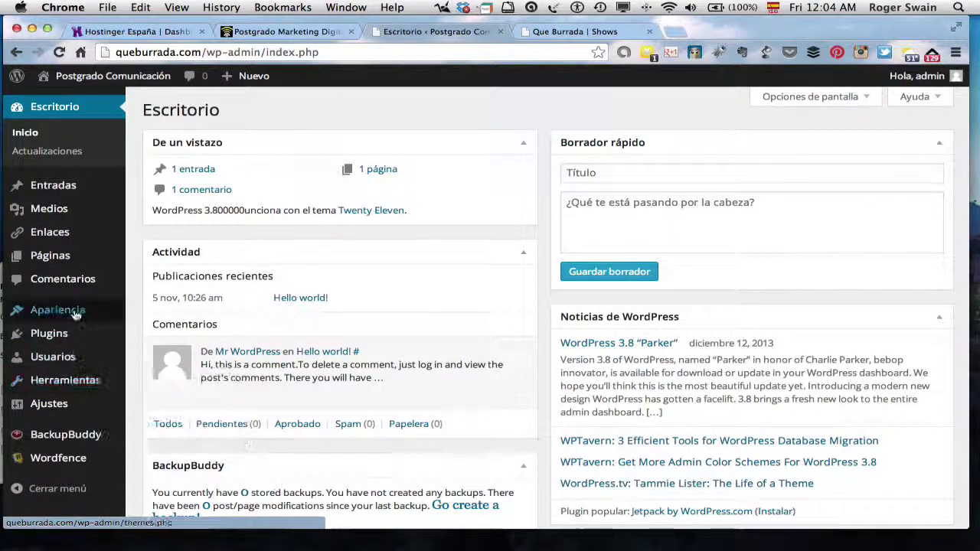
{"action": "mouse_move", "coordinate": [72, 310]}
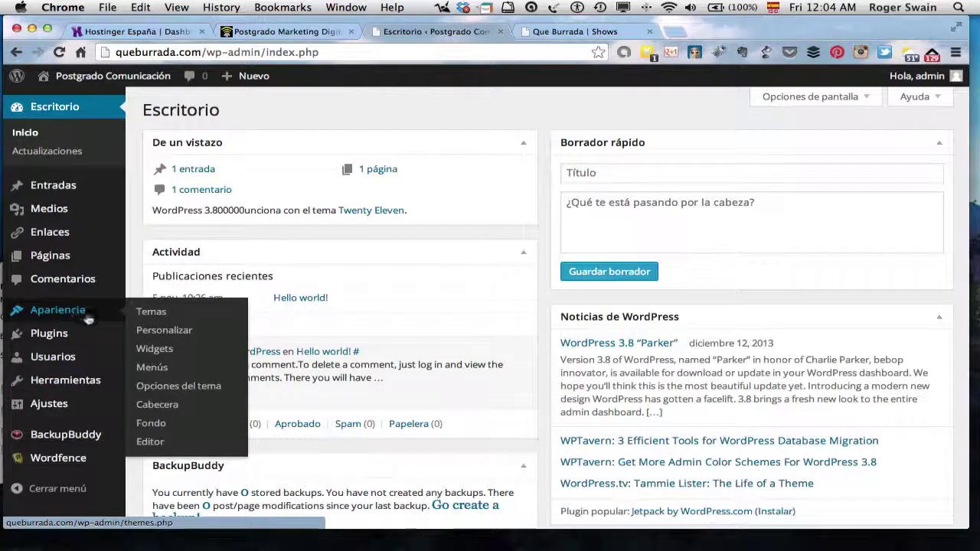
{"action": "left_click", "coordinate": [161, 406]}
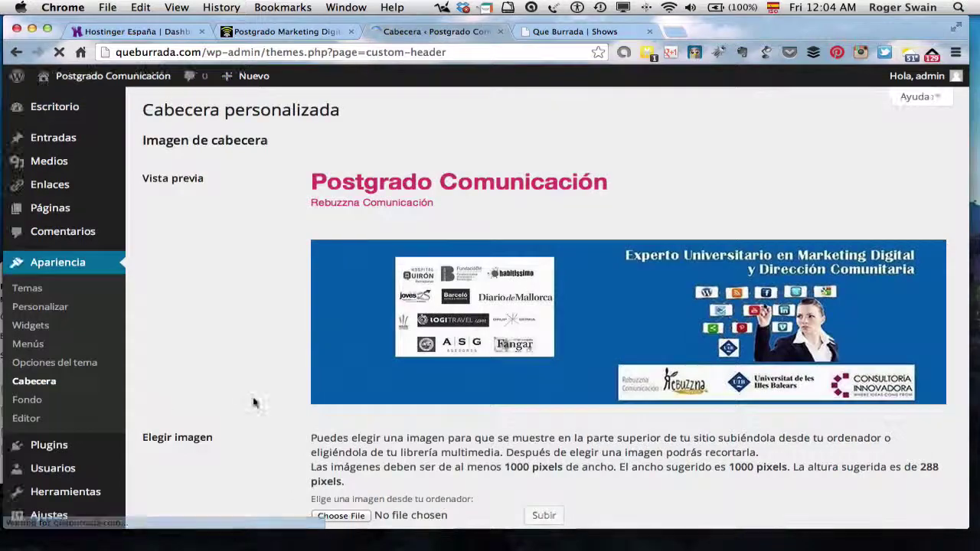
Step: Disable showing the header text alongside the header image and save the changes
{"action": "scroll", "coordinate": [254, 402], "scroll_direction": "down", "scroll_amount": 10}
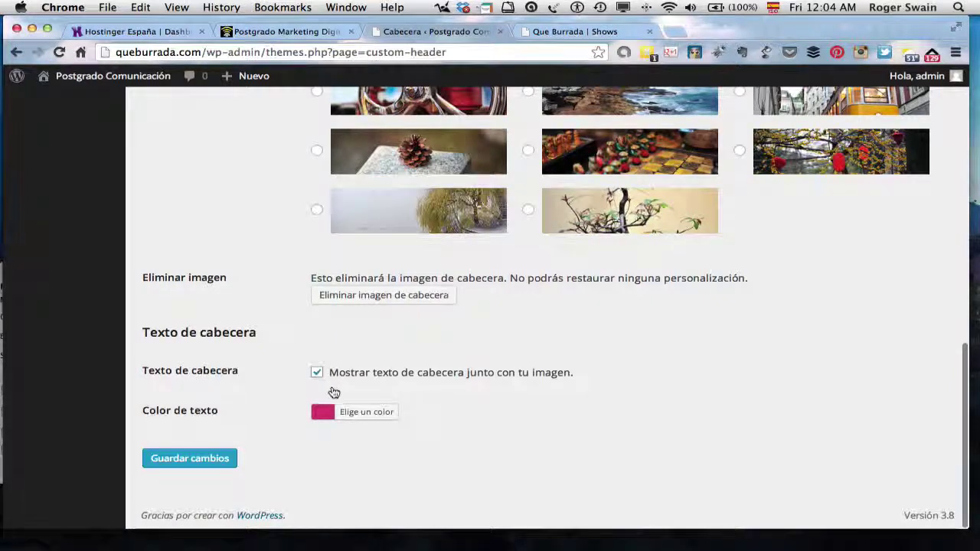
{"action": "left_click", "coordinate": [317, 374]}
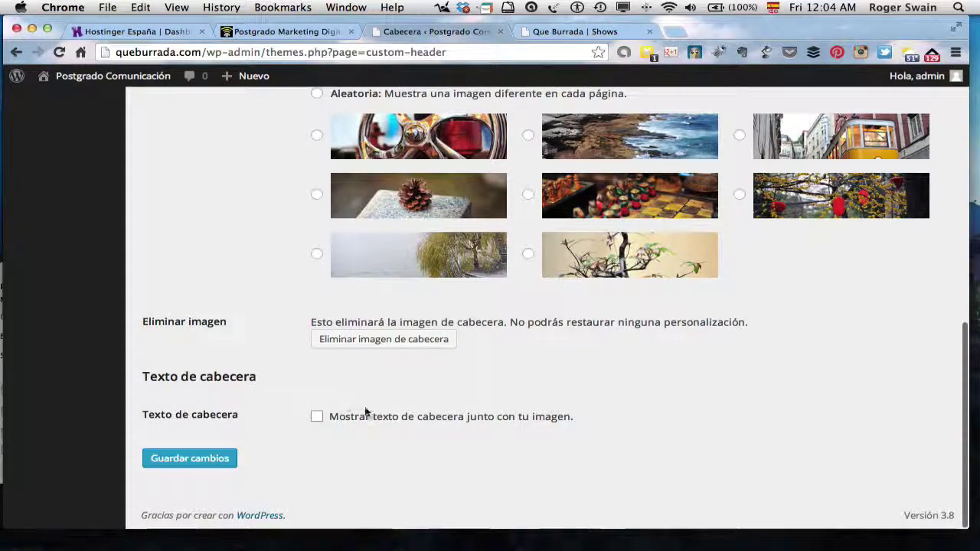
{"action": "left_click", "coordinate": [171, 460]}
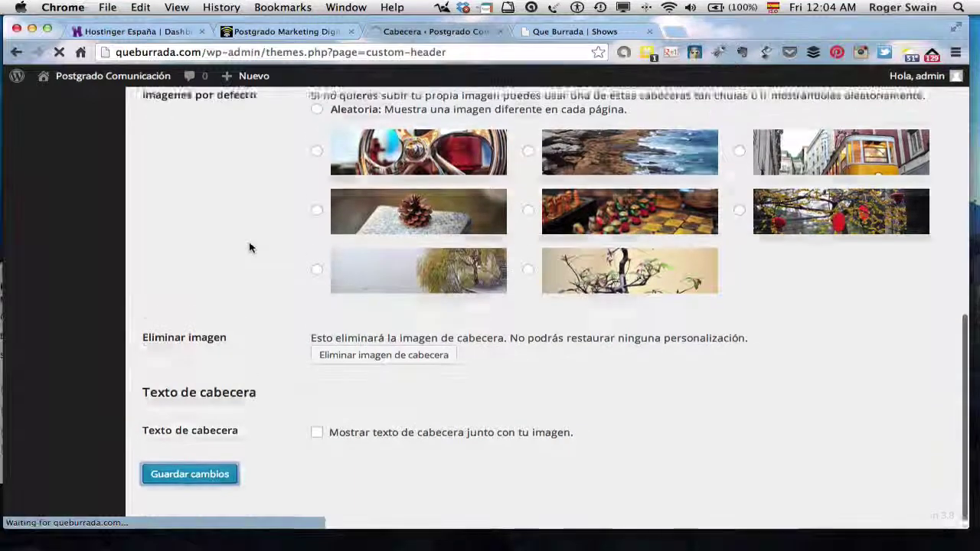
{"action": "scroll", "coordinate": [249, 247], "scroll_direction": "up", "scroll_amount": 10}
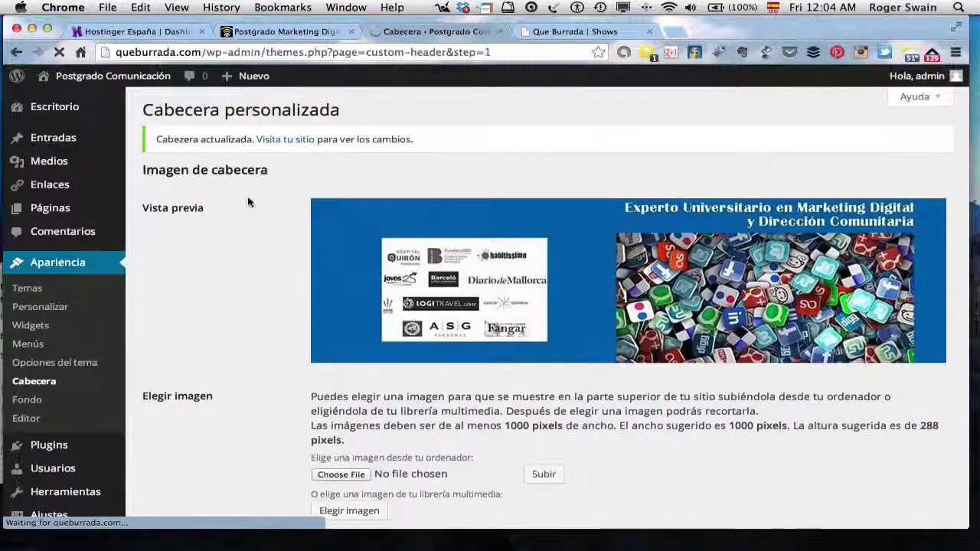
Step: Visit the public site to check the header without text, and open the About page
{"action": "mouse_move", "coordinate": [91, 77]}
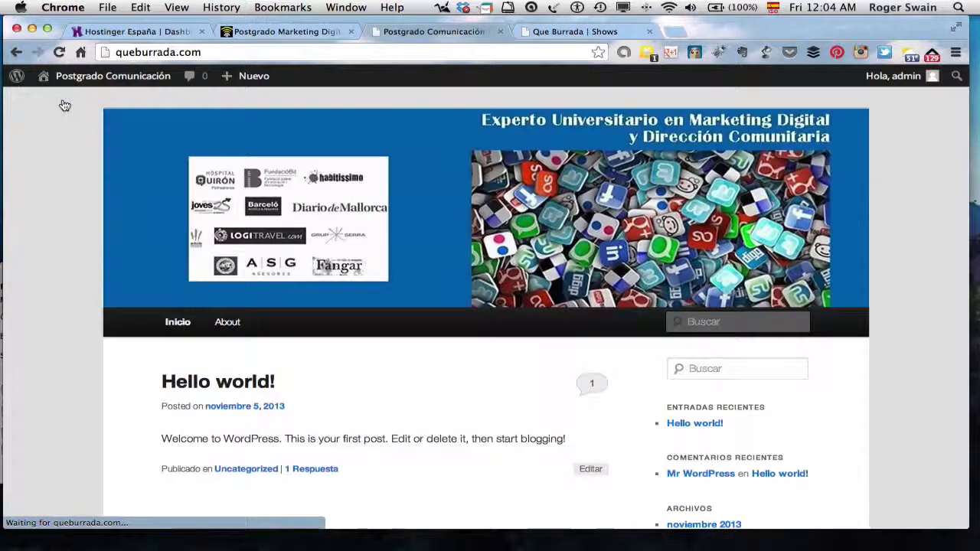
{"action": "left_click", "coordinate": [227, 322]}
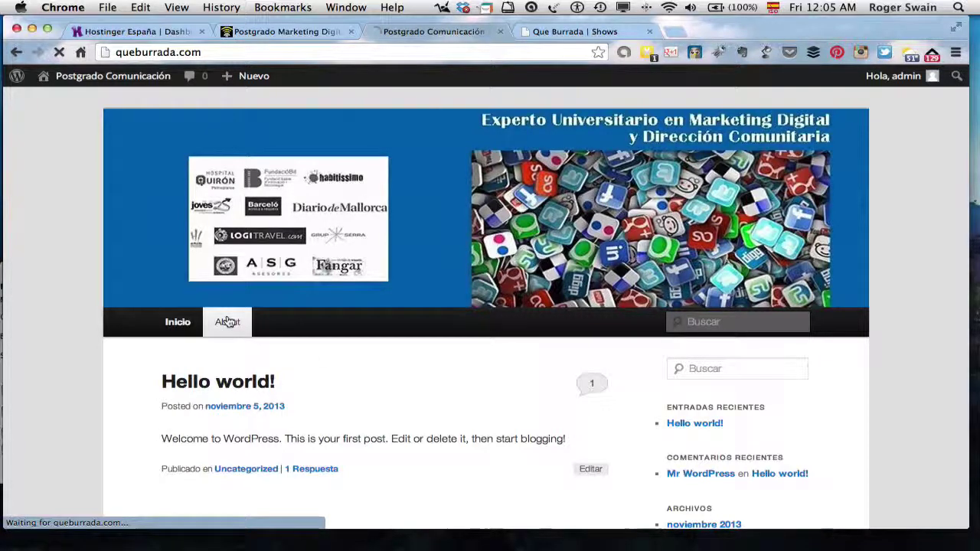